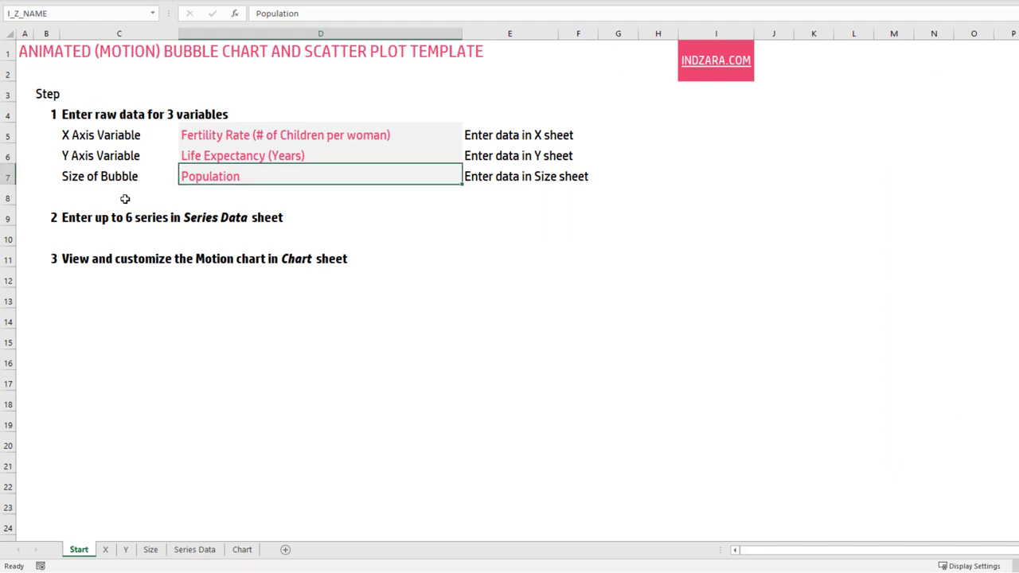
Review the X axis, Y axis and bubble size variable names entered in D5:D7 of the Start sheet
left_click(136, 318)
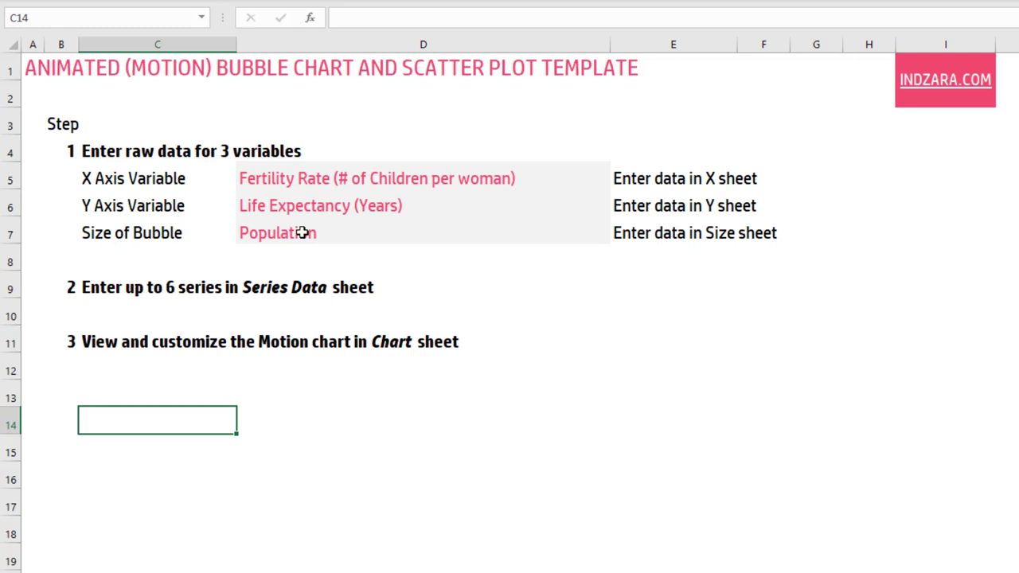
left_click_drag(316, 178, 316, 229)
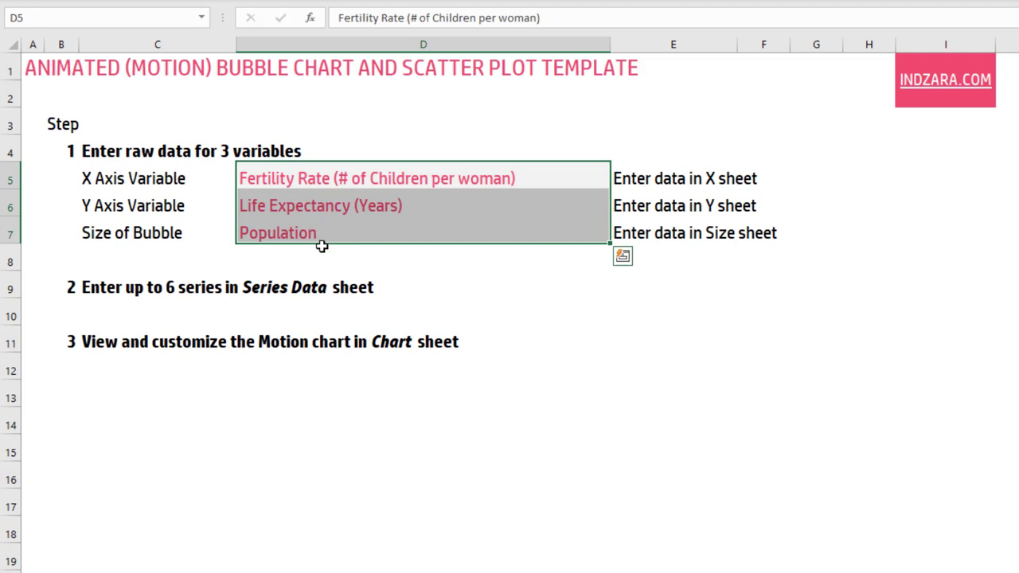
left_click(390, 176)
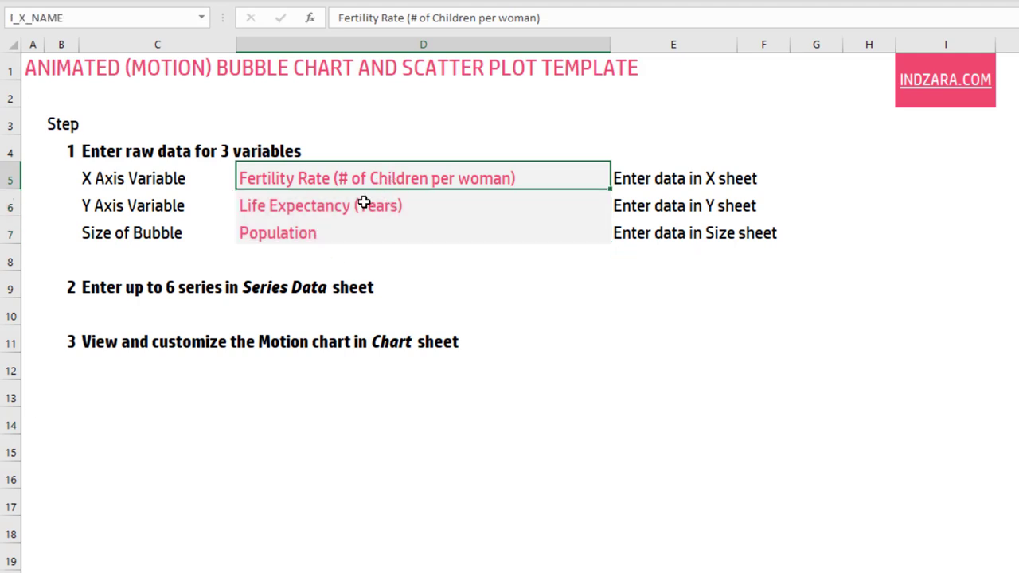
left_click(362, 203)
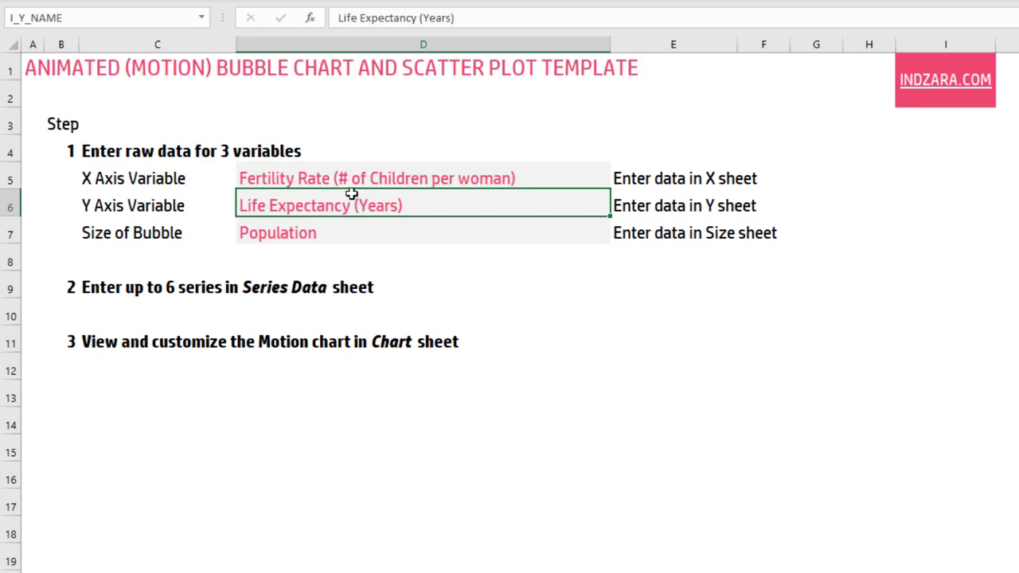
left_click(351, 179)
left_click(347, 215)
left_click(344, 227)
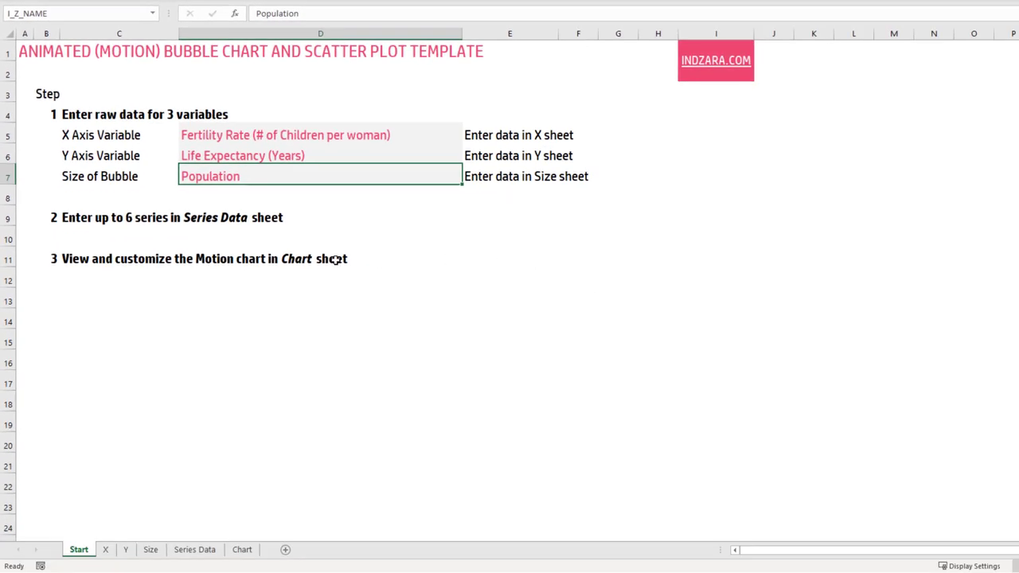
On the X sheet, copy the range C2:D5 and paste it as values only, starting at B2
left_click(106, 549)
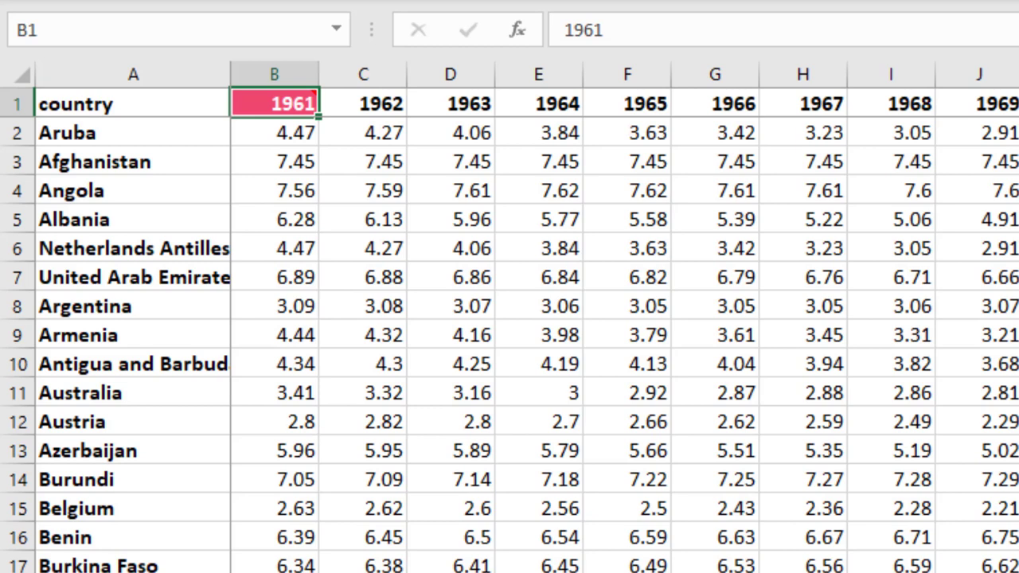
left_click(288, 138)
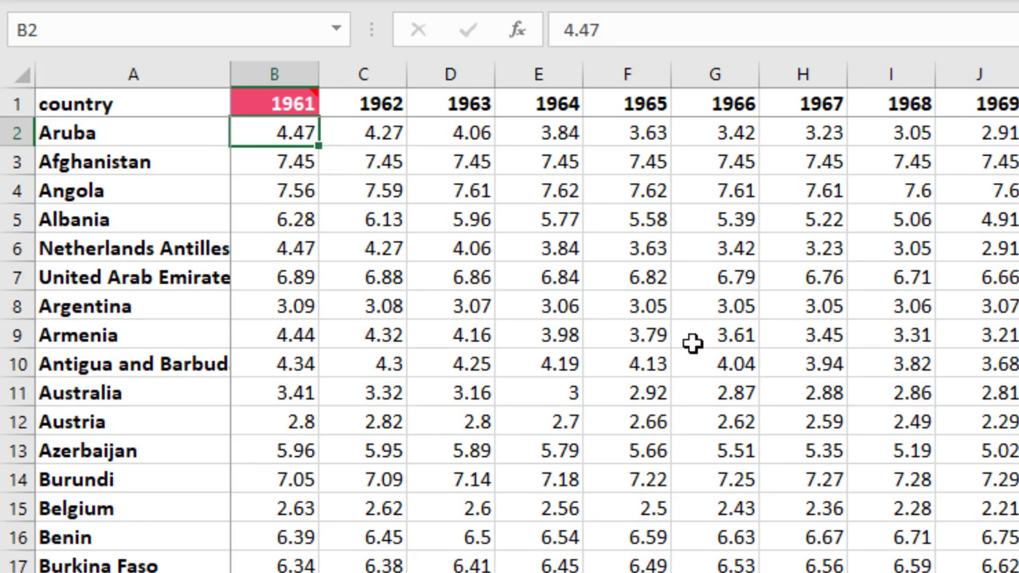
left_click_drag(338, 132, 434, 215)
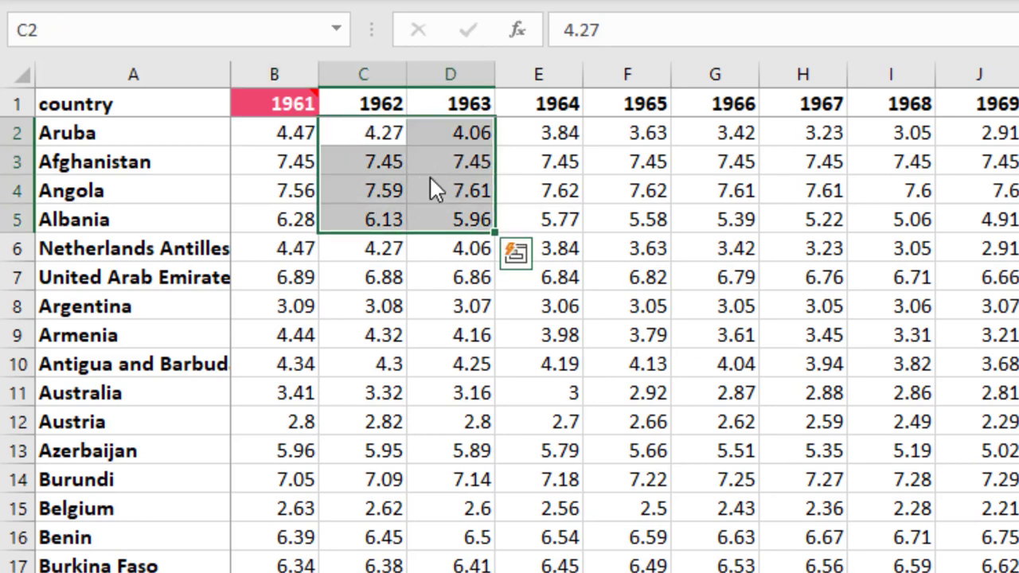
right_click(468, 168)
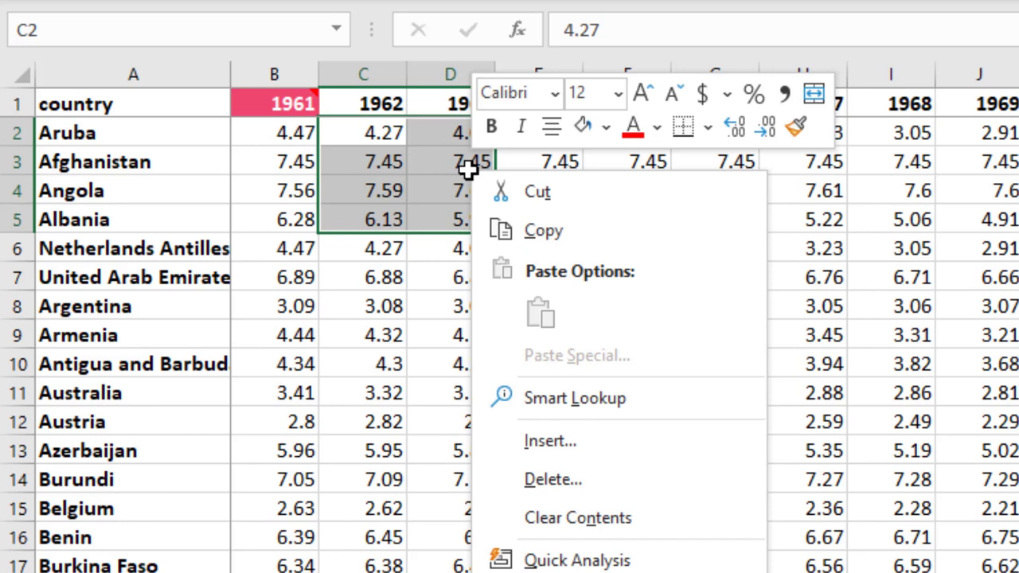
left_click(532, 235)
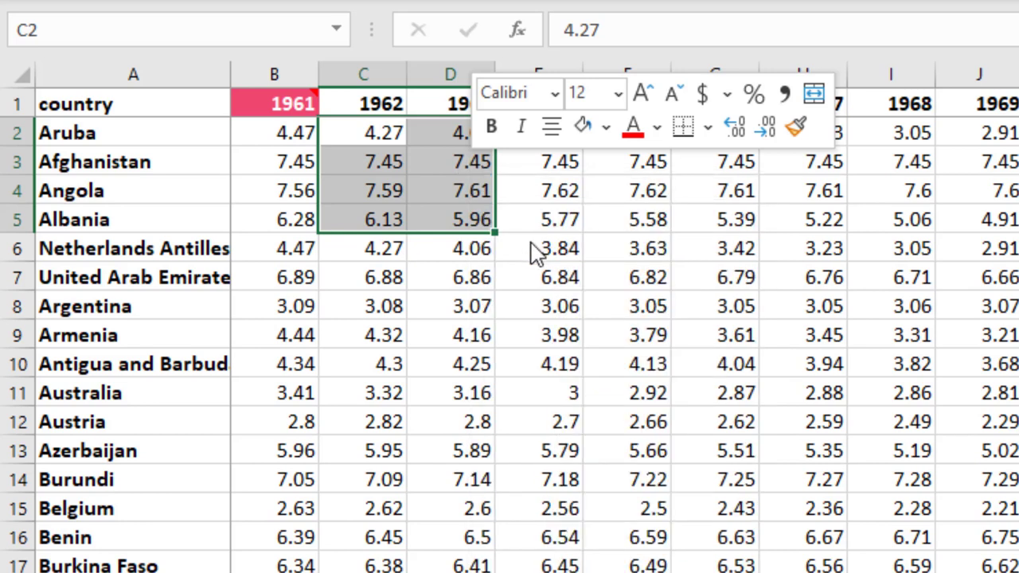
left_click(307, 133)
right_click(307, 134)
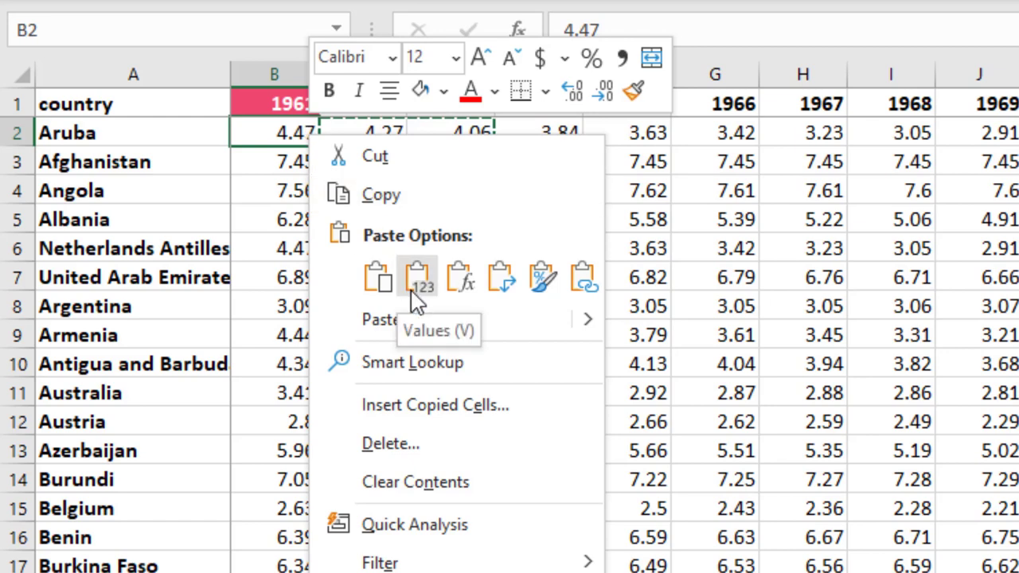
left_click(408, 291)
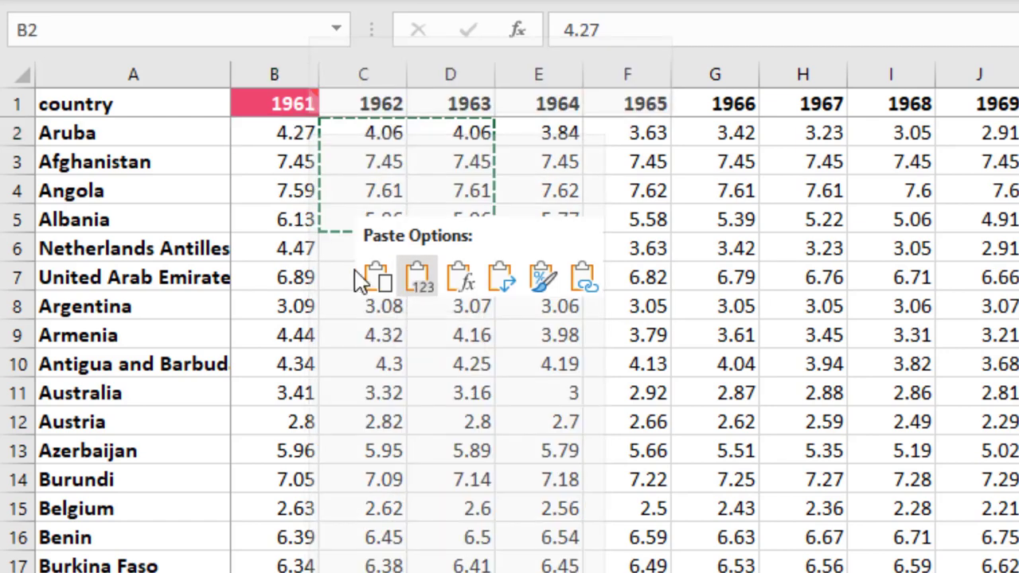
Undo the values-only paste on the X sheet
key("ctrl+z")
right_click(277, 193)
key("Escape")
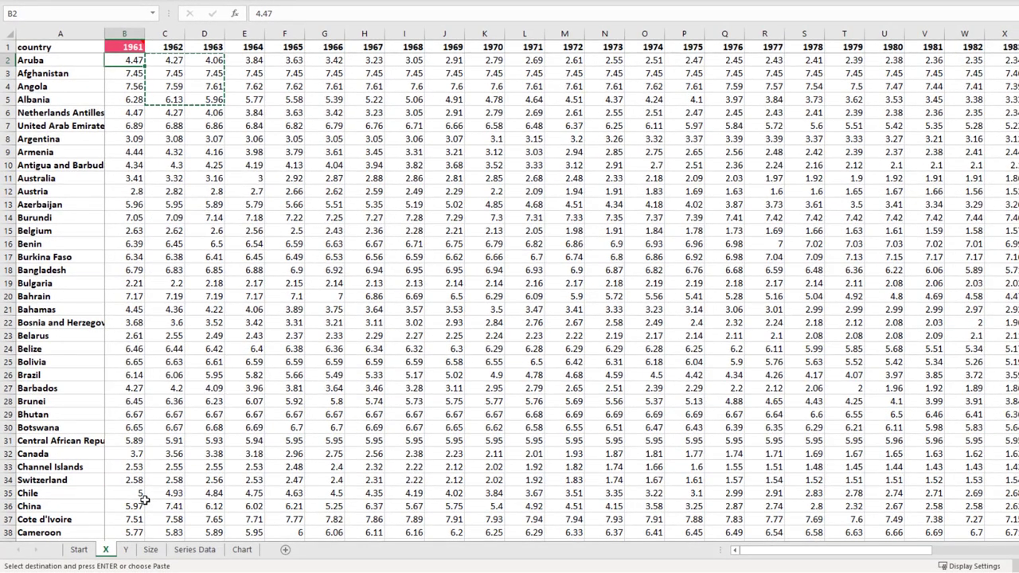
View the raw country data on the Y and Size sheets and return to the Start sheet
left_click(128, 551)
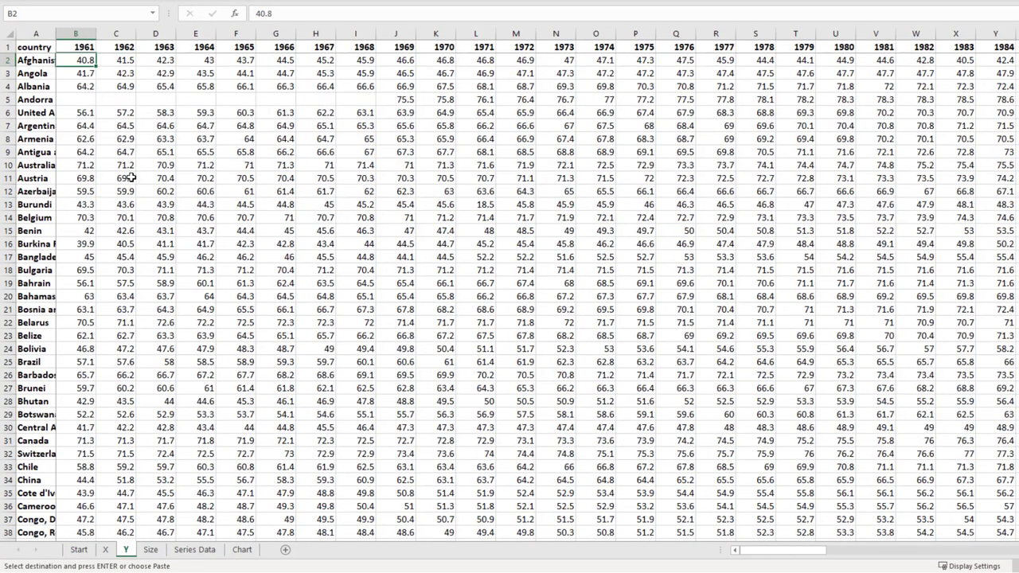
left_click(152, 550)
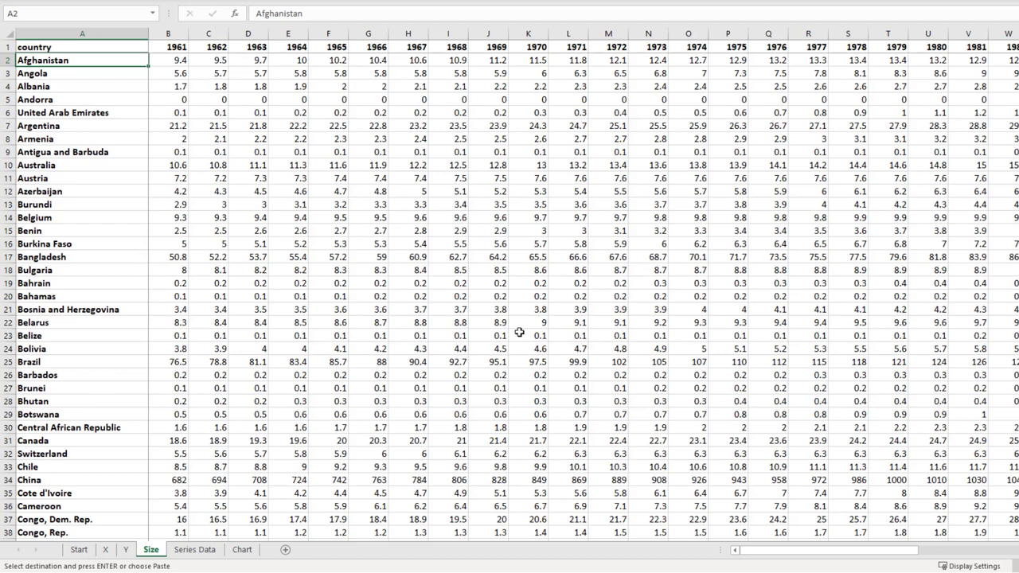
left_click(79, 549)
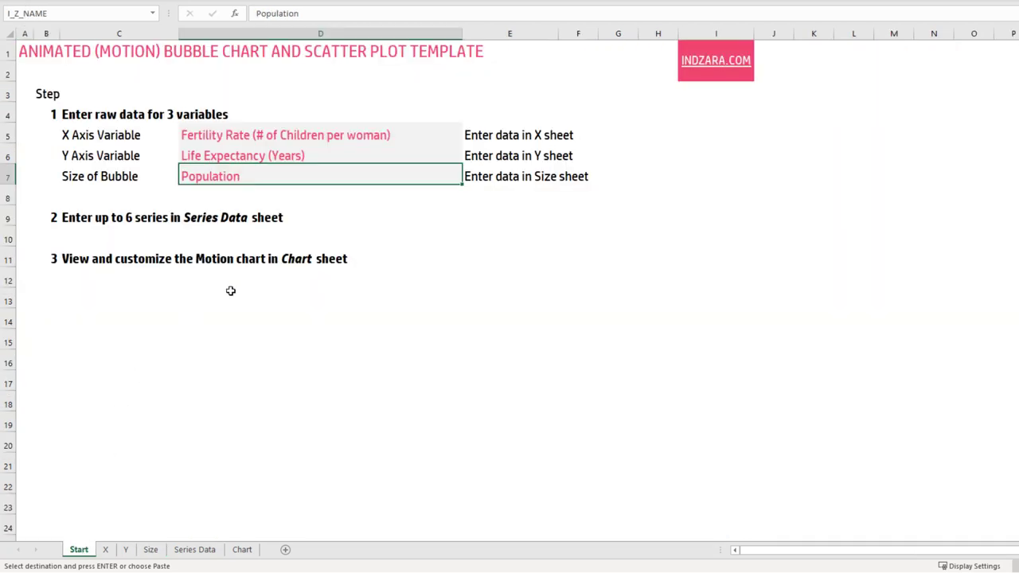
Check the step 2 instruction and compare the country lists on the Series Data sheet with the country column on the Size sheet
left_click(102, 223)
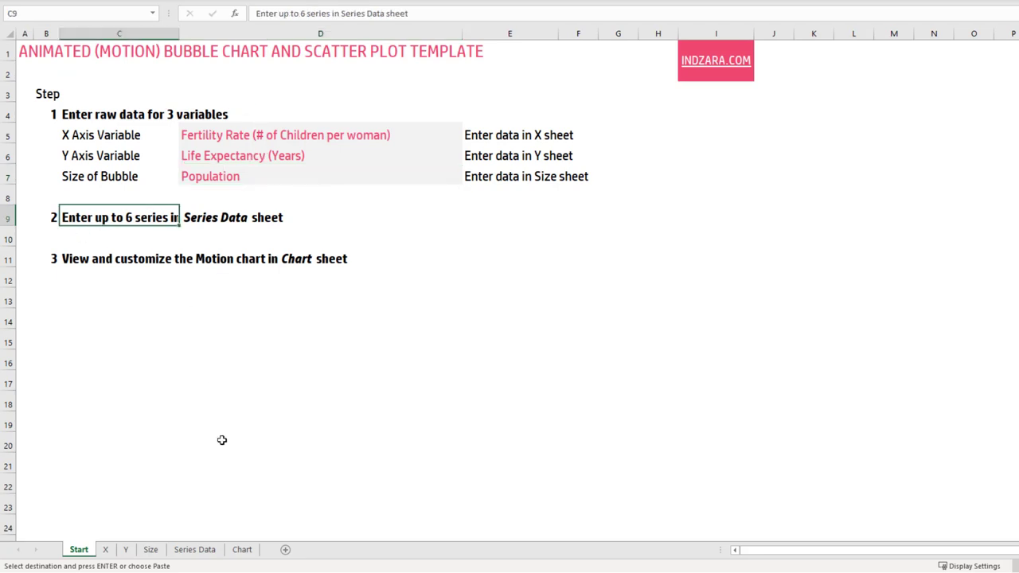
left_click(203, 549)
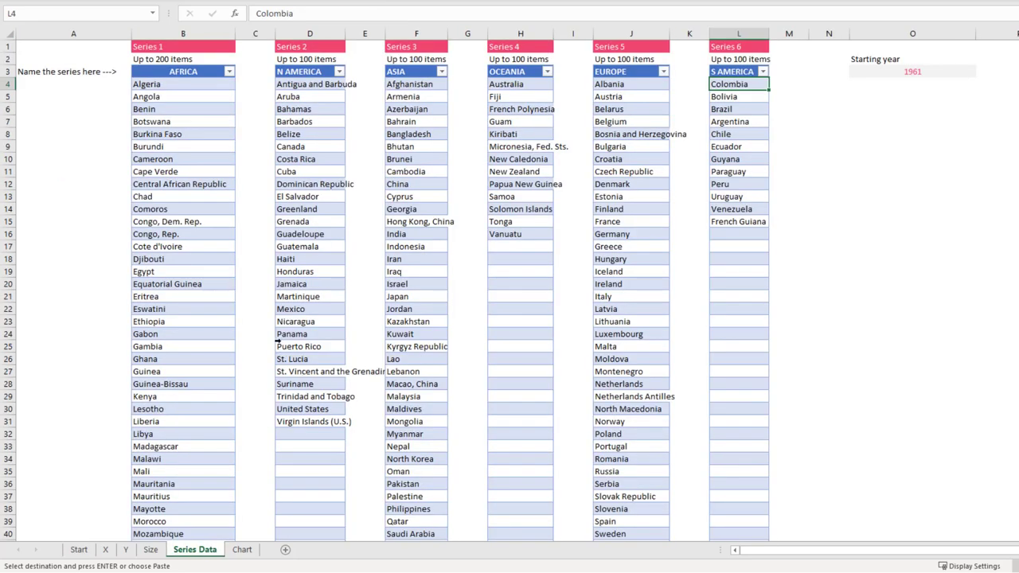
left_click(148, 552)
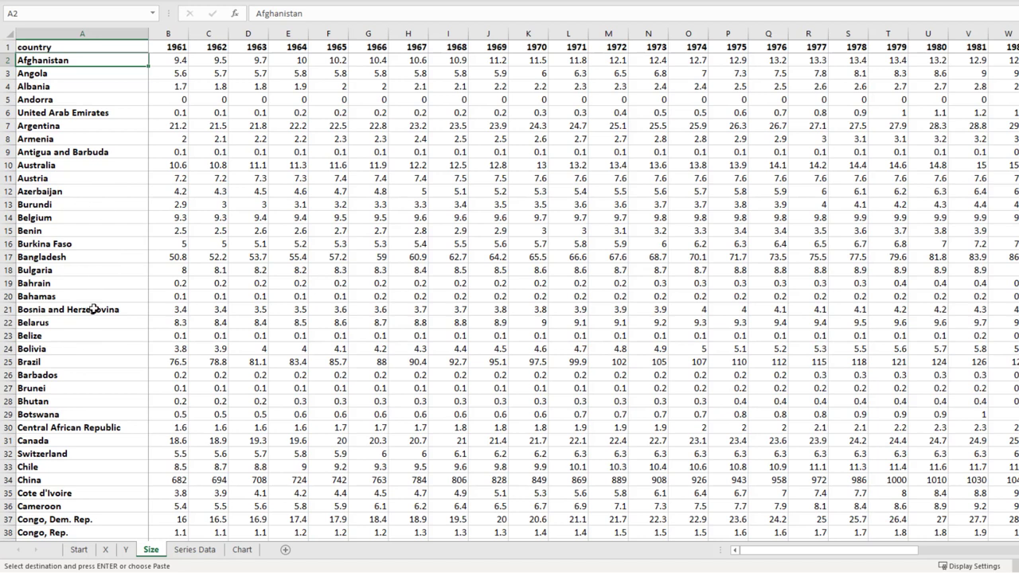
left_click(182, 555)
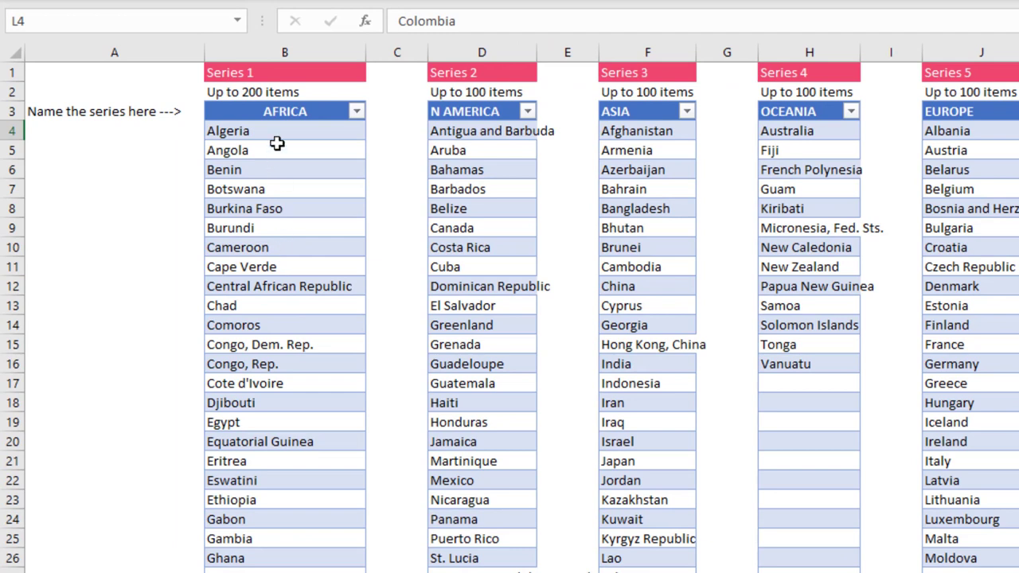
Examine the AFRICA country list, the other series tables, and the blank rows and header of the OCEANIA series
left_click_drag(225, 117, 230, 246)
left_click_drag(281, 299, 285, 383)
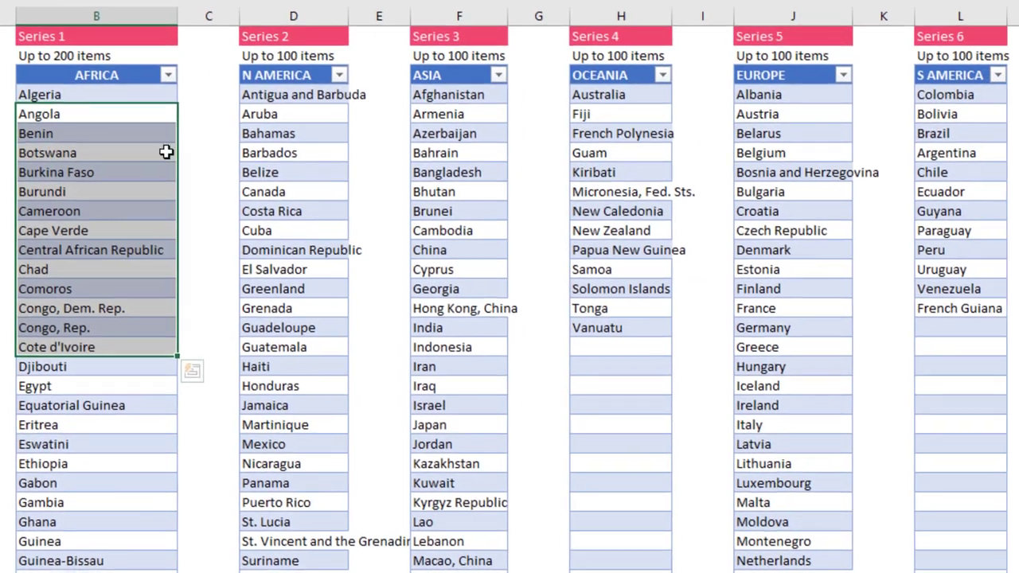
left_click(305, 132)
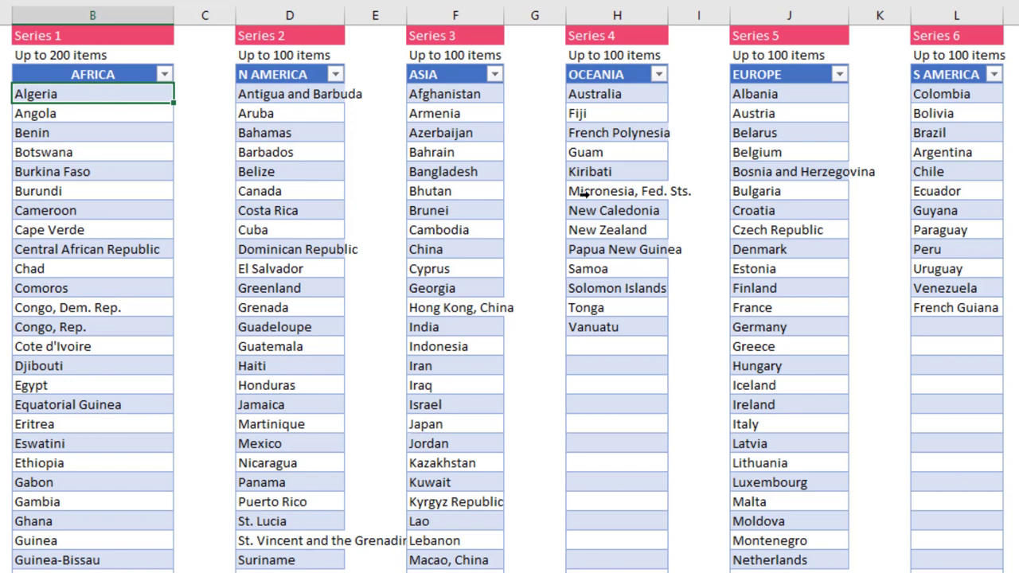
left_click(616, 348)
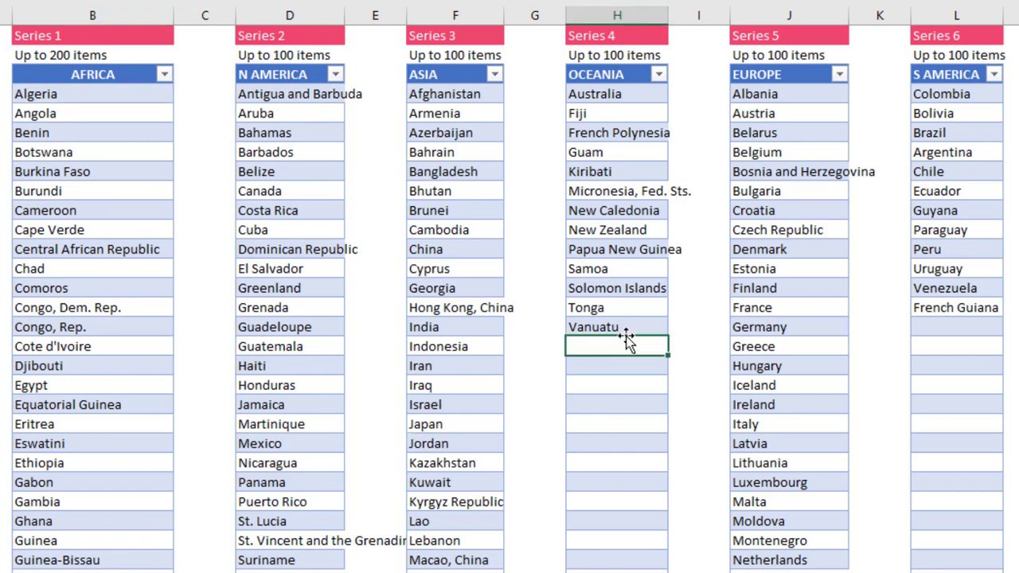
left_click(596, 77)
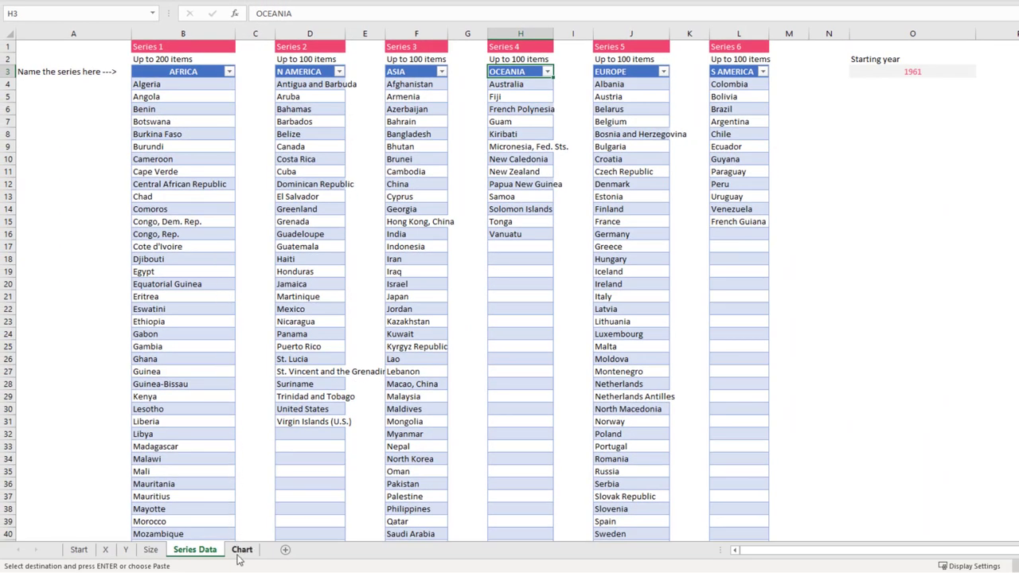
View the bubble chart and its legend on the Chart sheet, comparing the series with the Series Data sheet
left_click(240, 550)
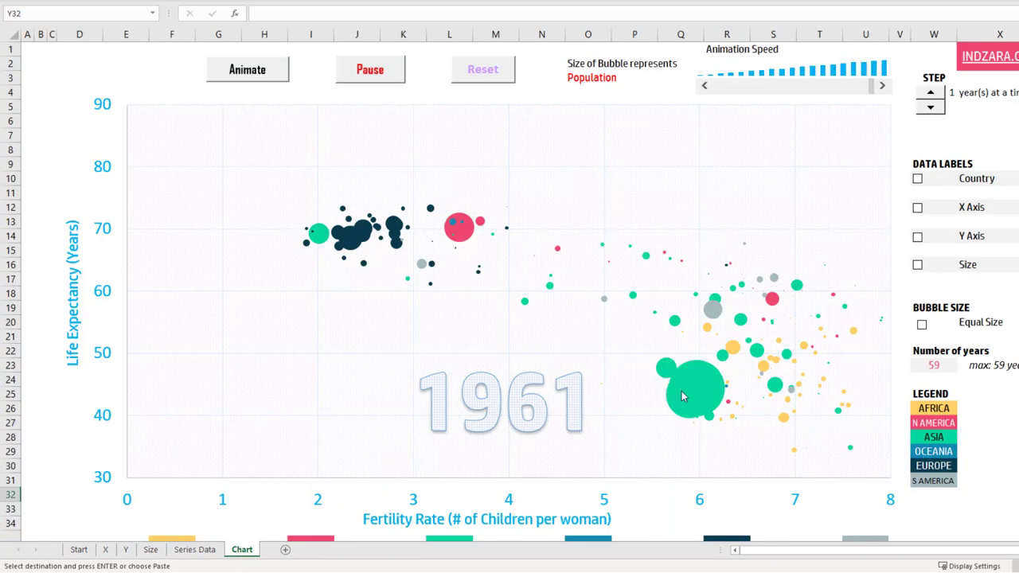
scroll(682, 396, "down", 1)
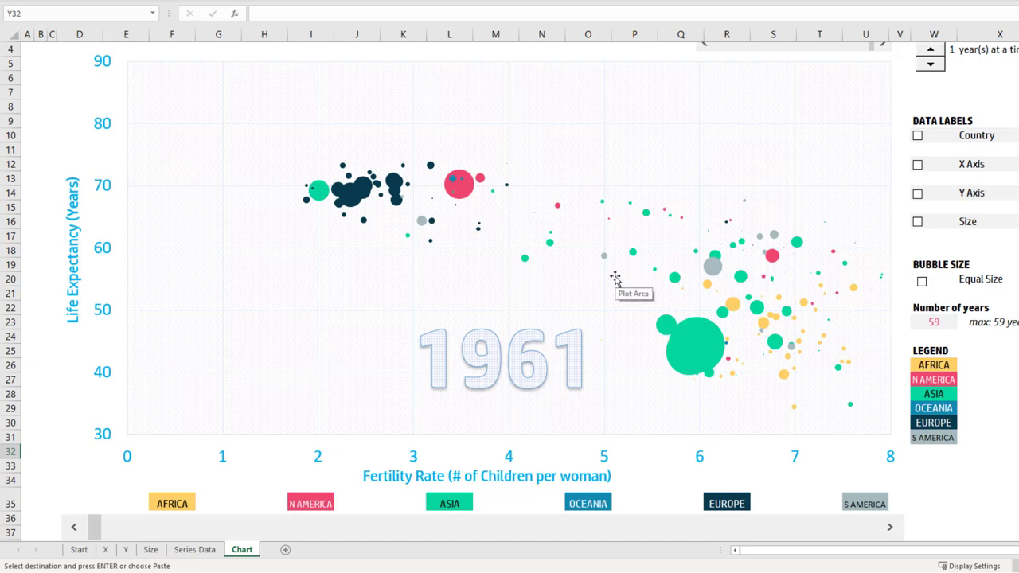
left_click(203, 549)
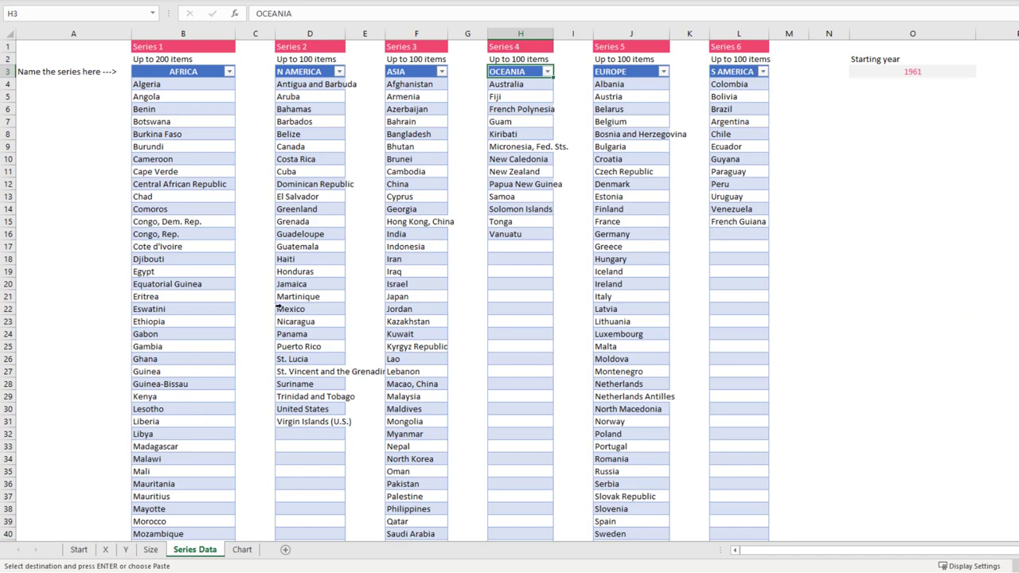
left_click(242, 549)
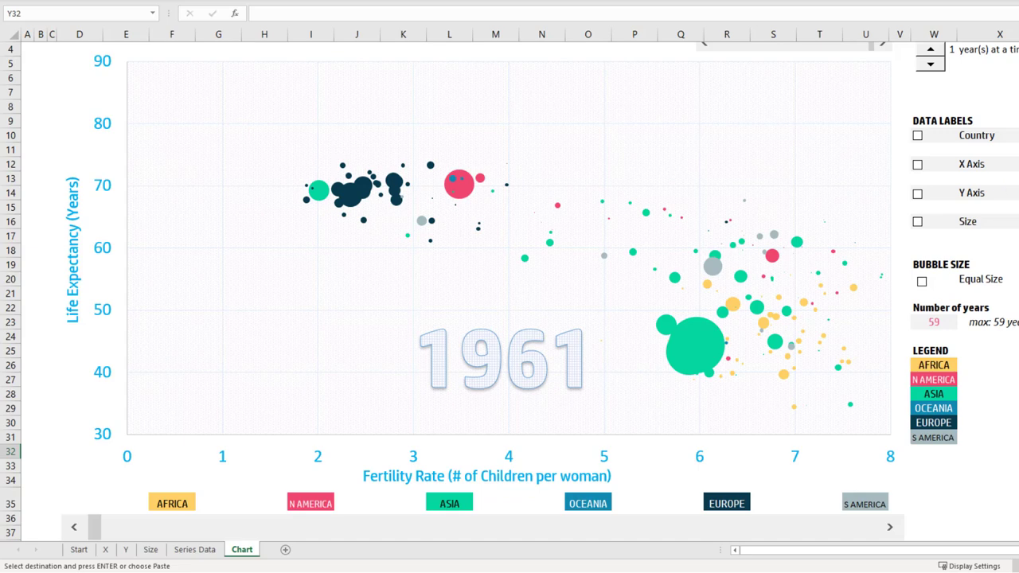
scroll(509, 287, "down", 1)
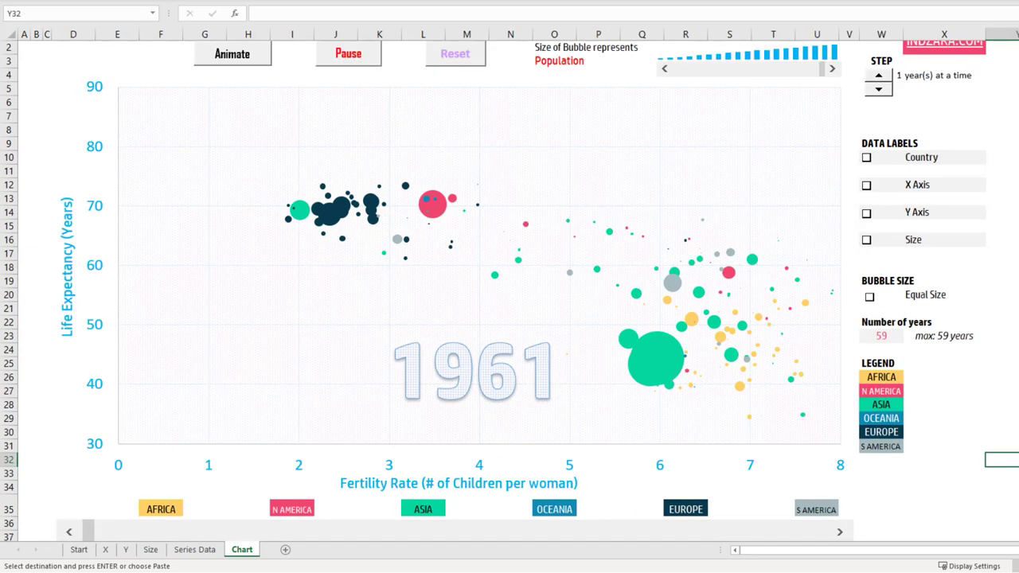
scroll(509, 286, "down", 1)
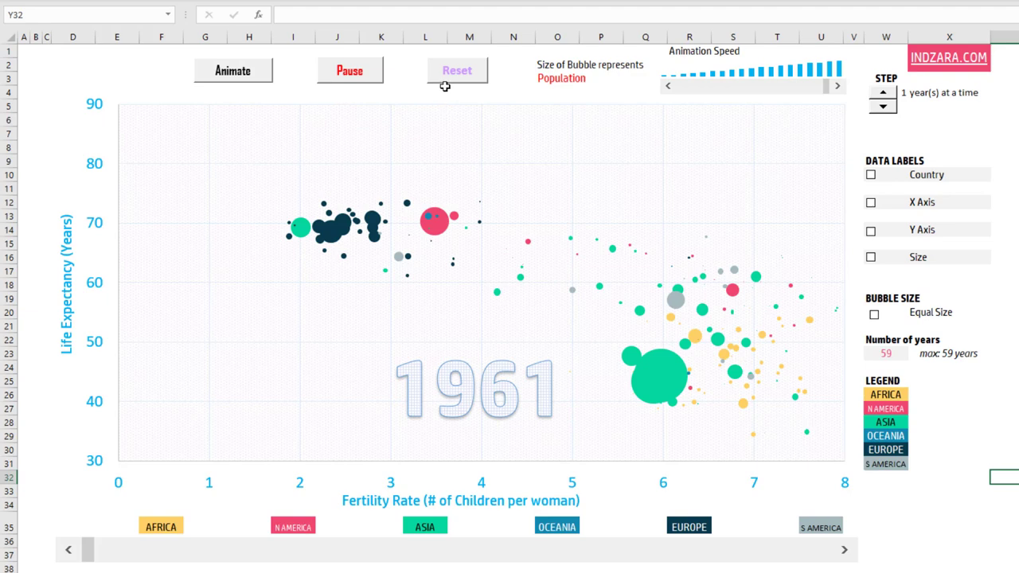
Play the bubble chart animation with pauses at 1976 and 1981, and reset it to the starting year
left_click(262, 78)
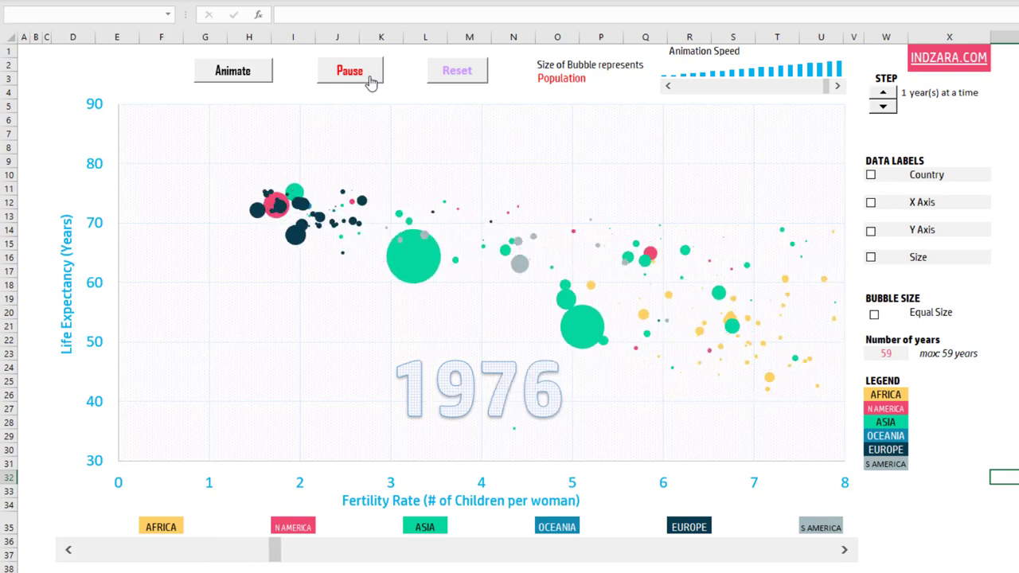
left_click(370, 80)
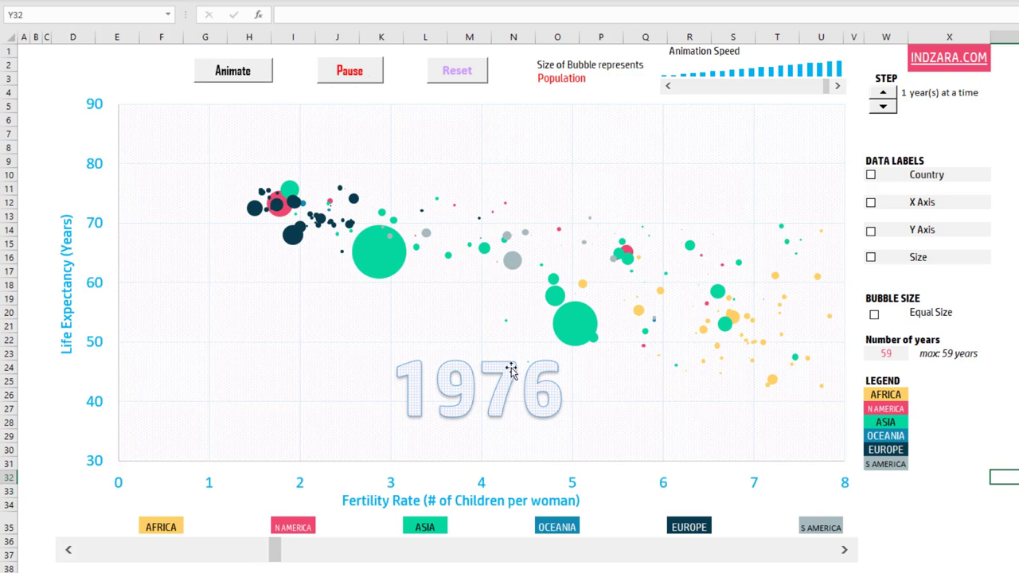
left_click(265, 80)
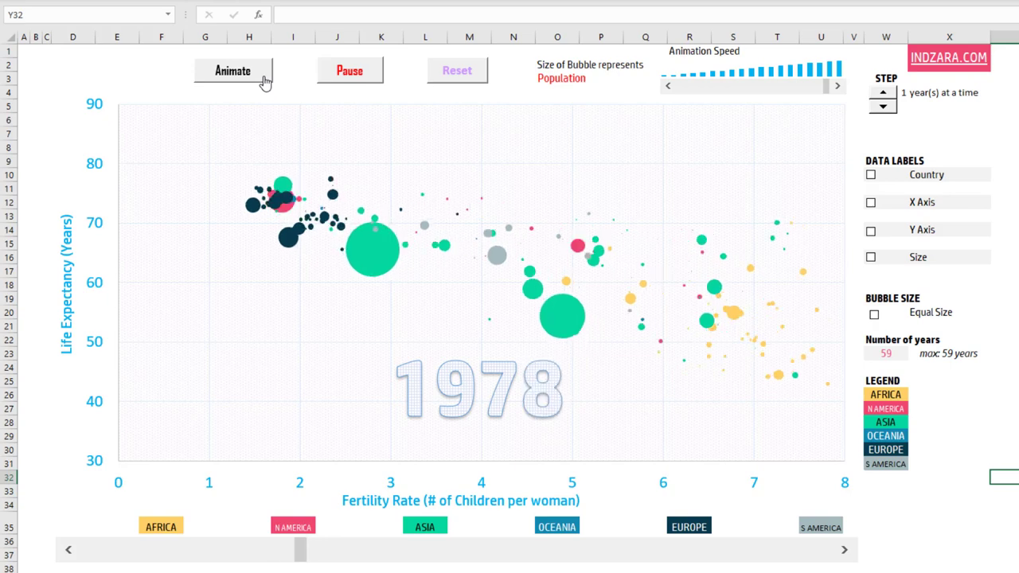
left_click(360, 77)
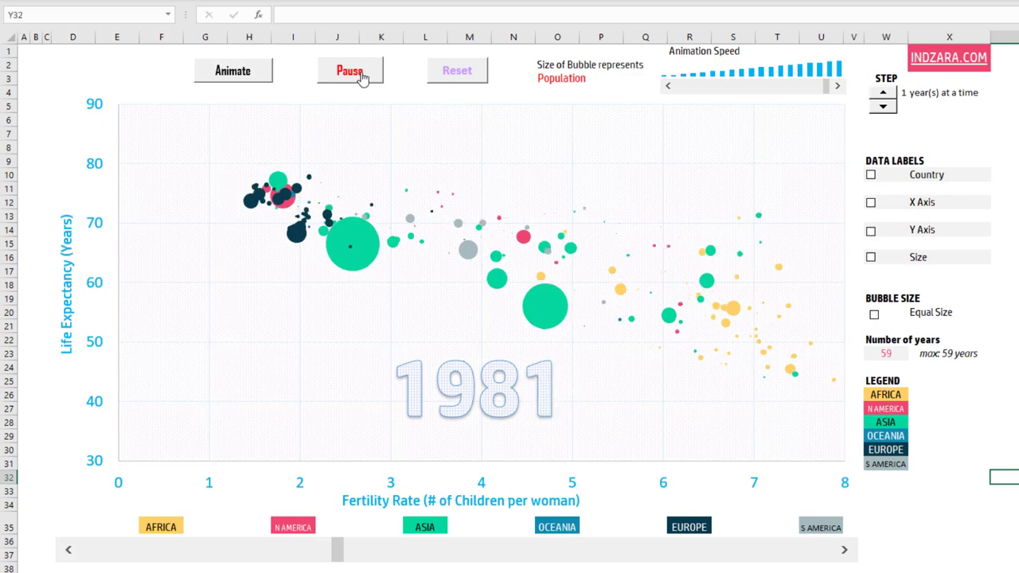
left_click(456, 80)
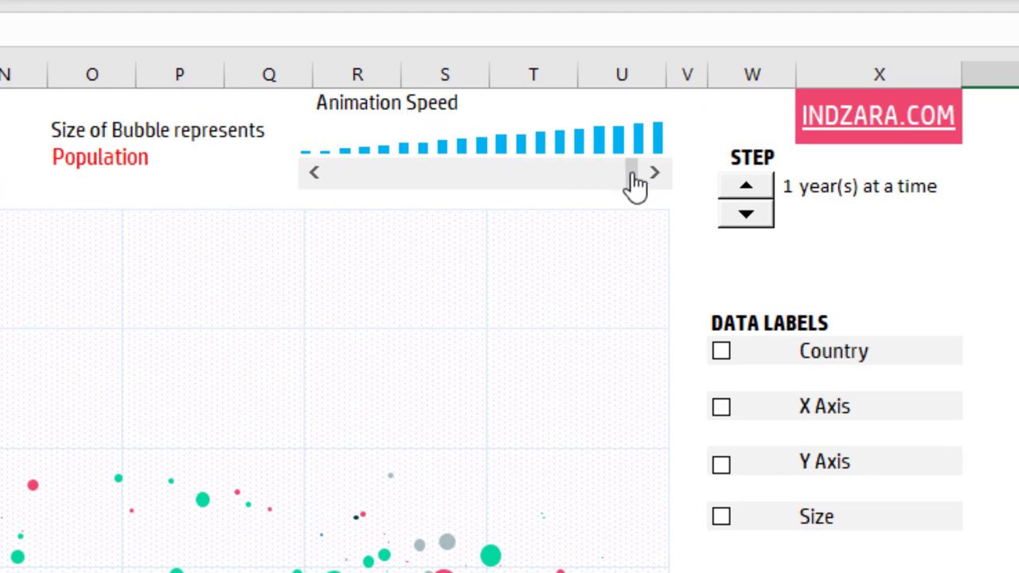
Set the animation speed to its lowest, play the animation, and raise the speed back to near maximum
left_click_drag(634, 185, 366, 177)
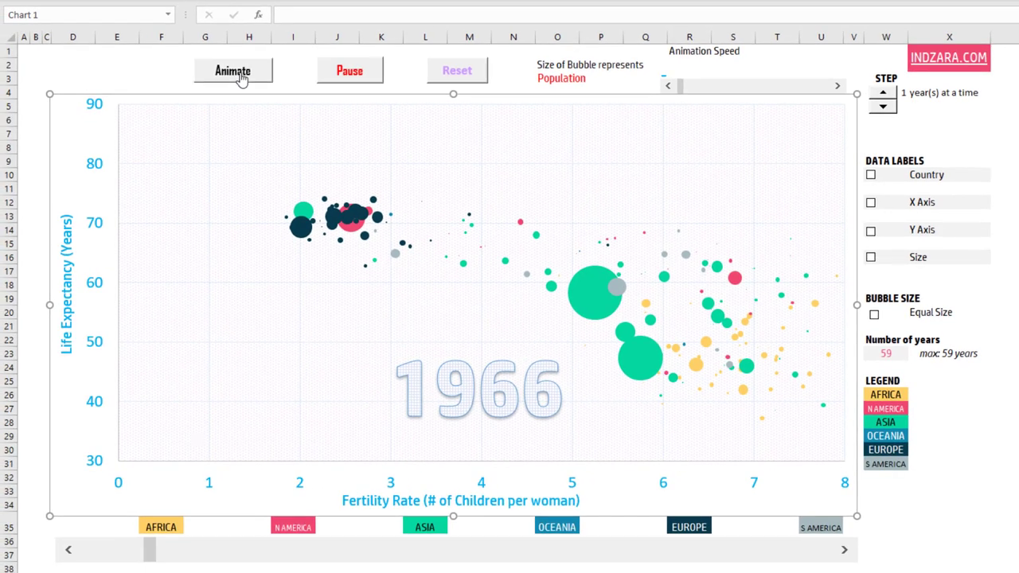
left_click(240, 76)
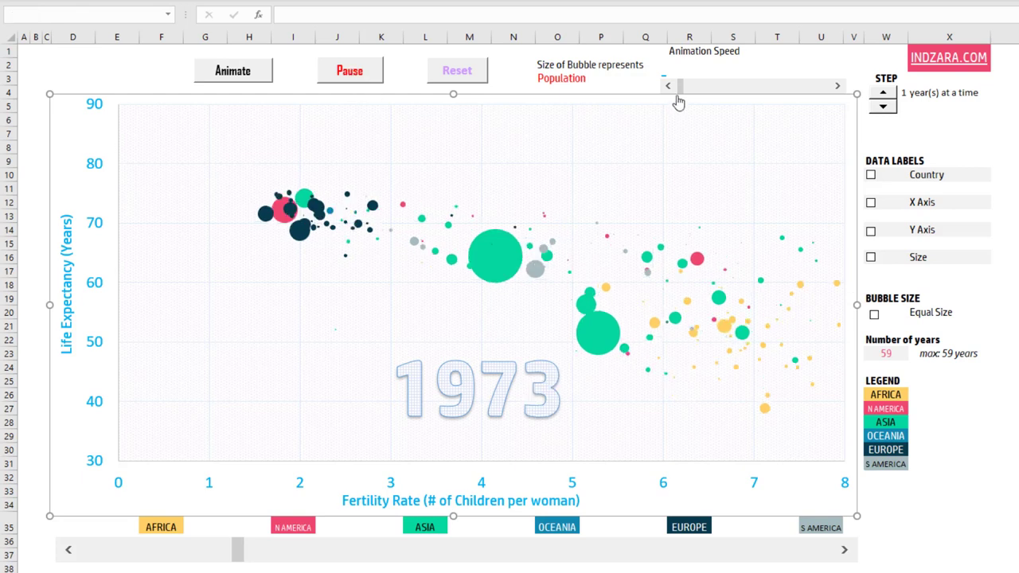
left_click(837, 86)
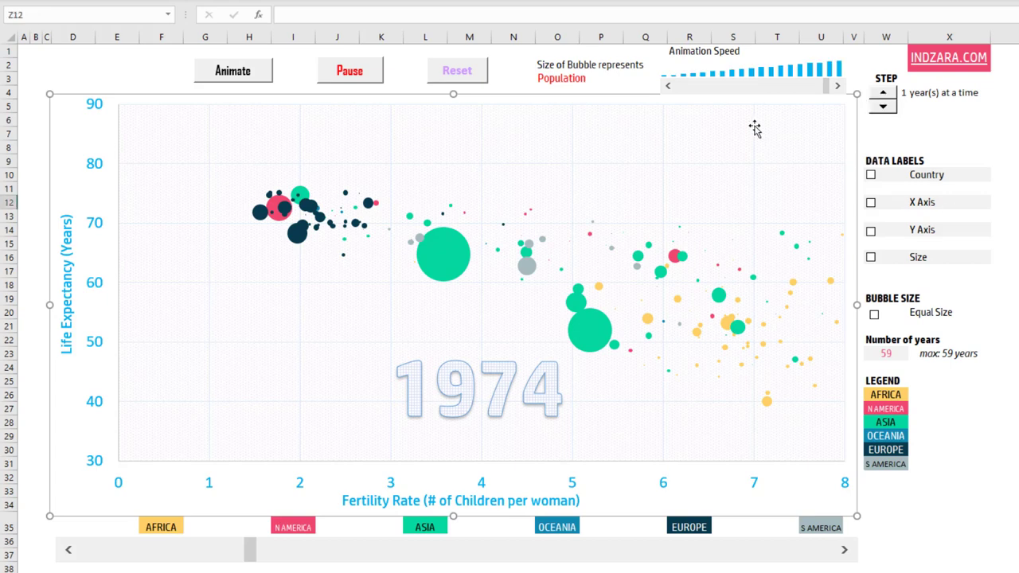
key("Escape")
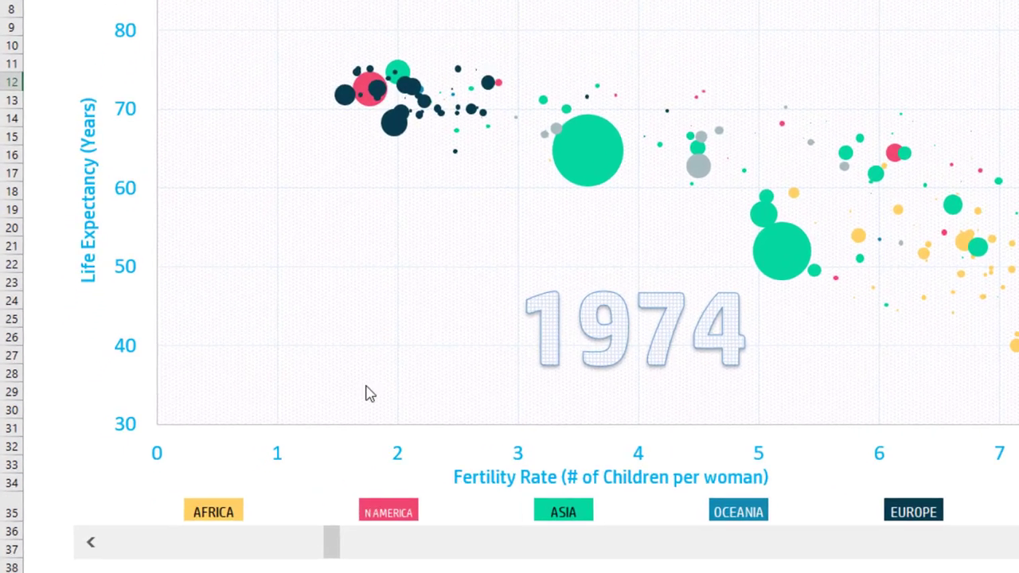
Move the chart's year slider back to 1961 and advance it one year at a time to 1967
left_click_drag(361, 540, 128, 540)
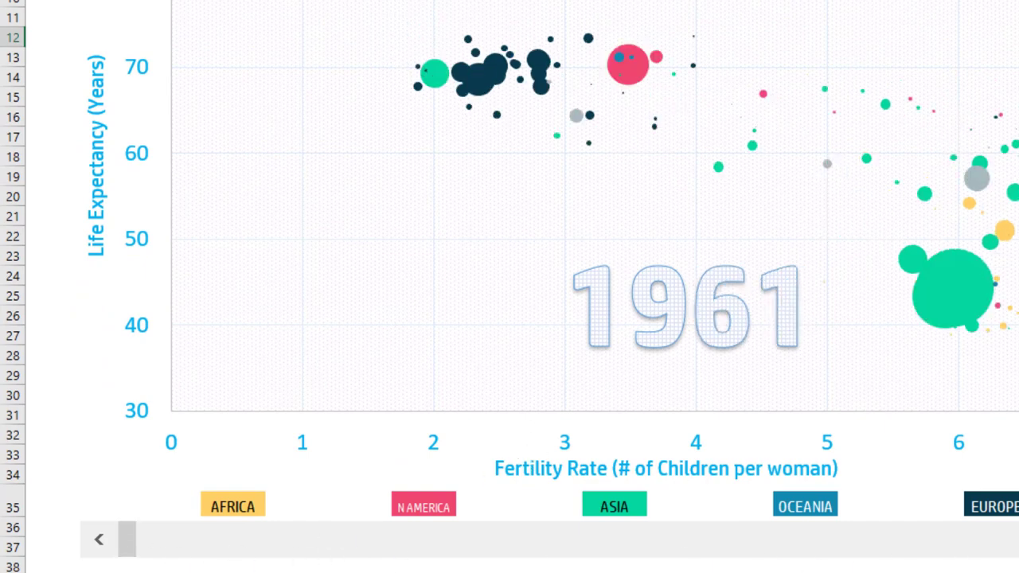
left_click(941, 548)
left_click(941, 547)
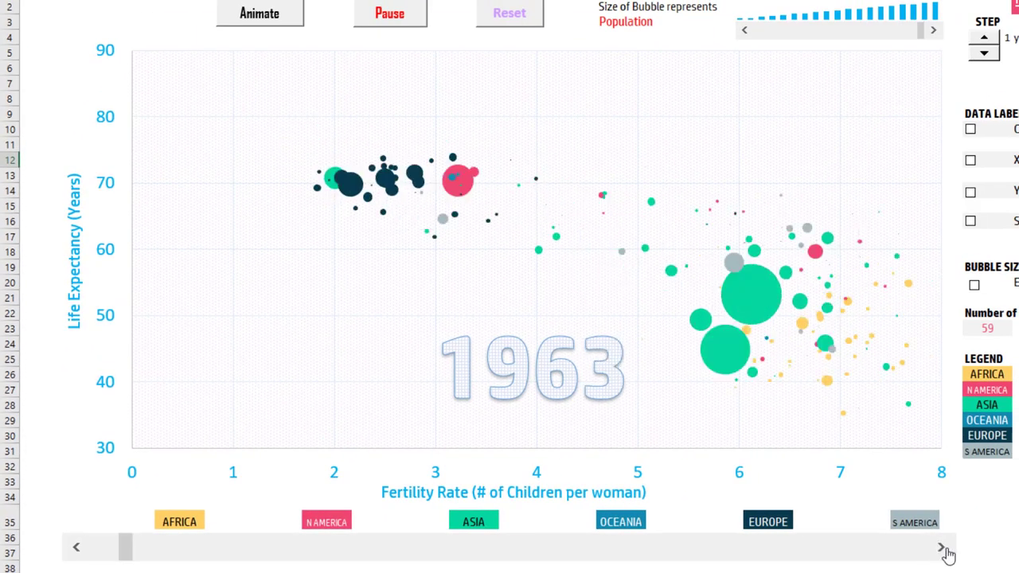
left_click(943, 549)
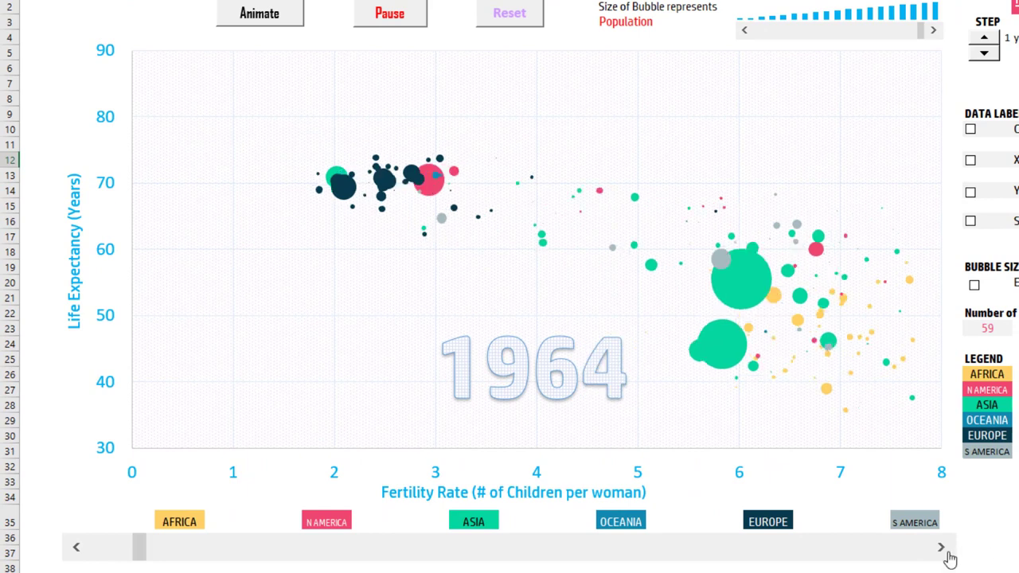
left_click(942, 549)
left_click(942, 549)
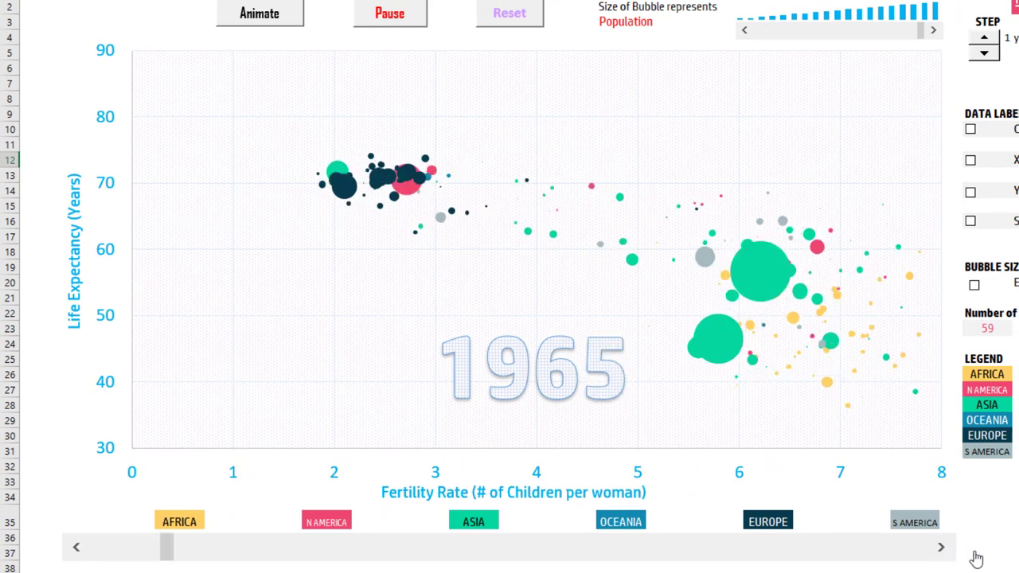
left_click(942, 549)
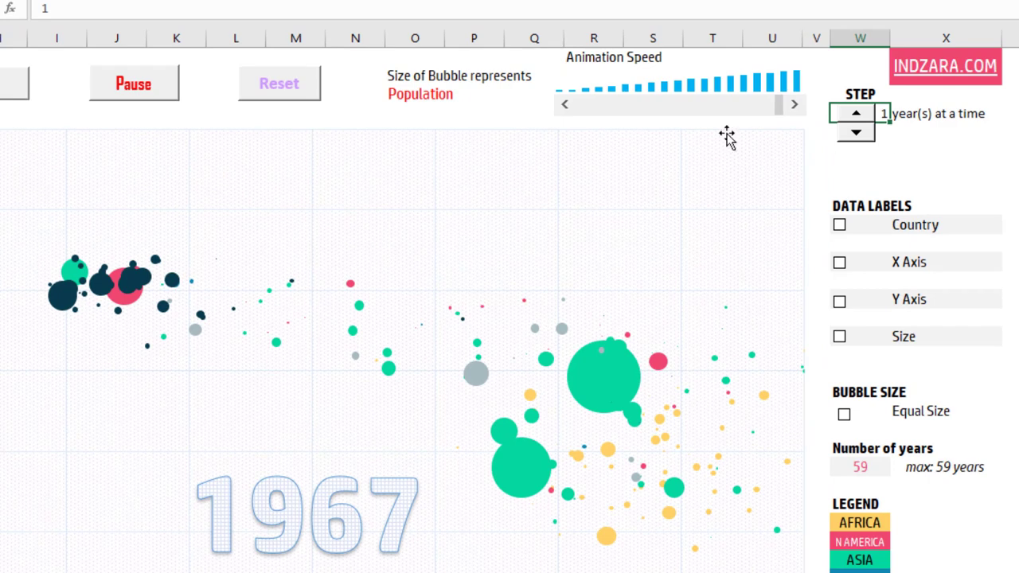
Reset the chart to its starting year and raise the animation step to 5 years at a time
left_click(308, 88)
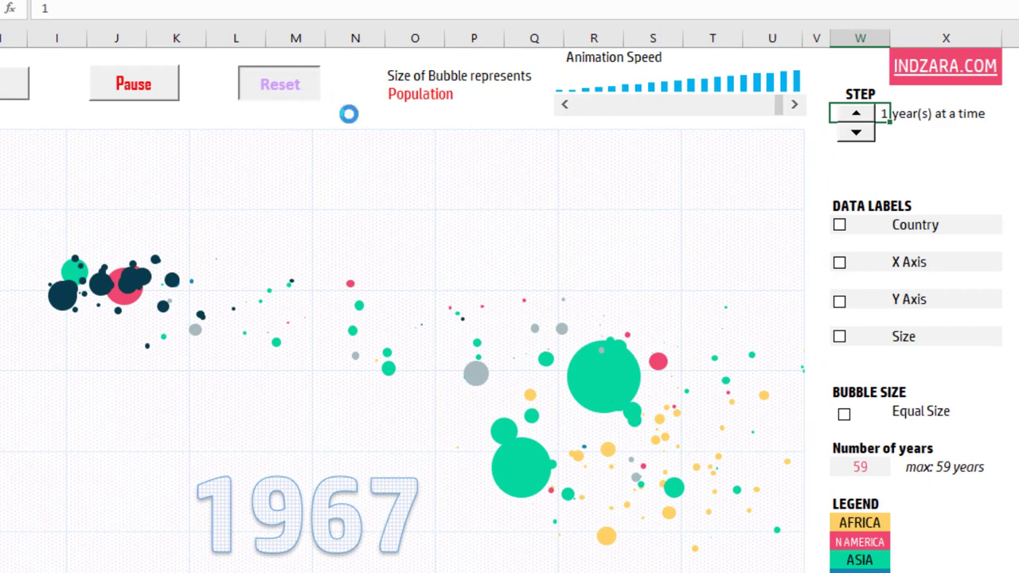
left_click(857, 116)
left_click(1008, 132)
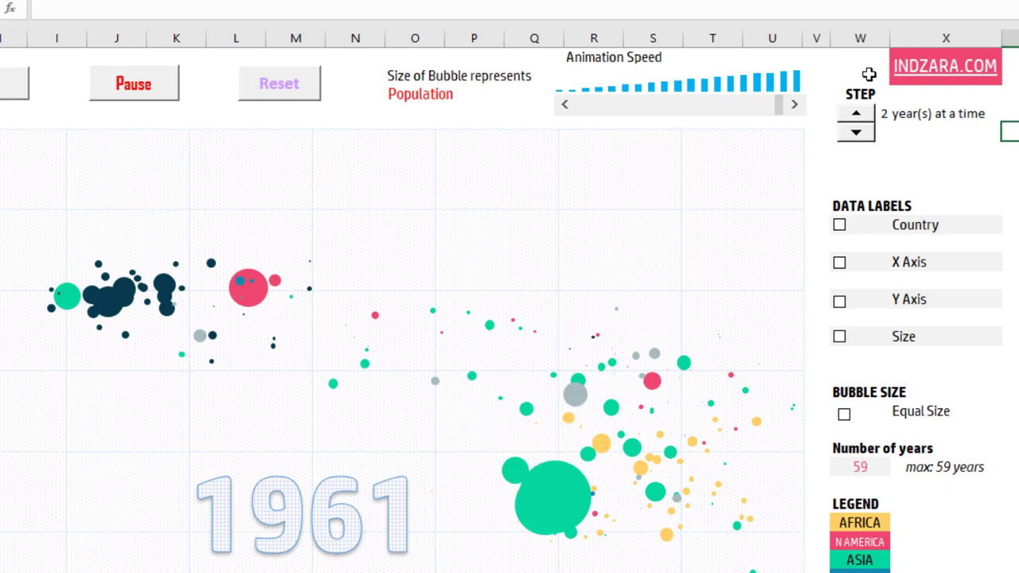
left_click(859, 114)
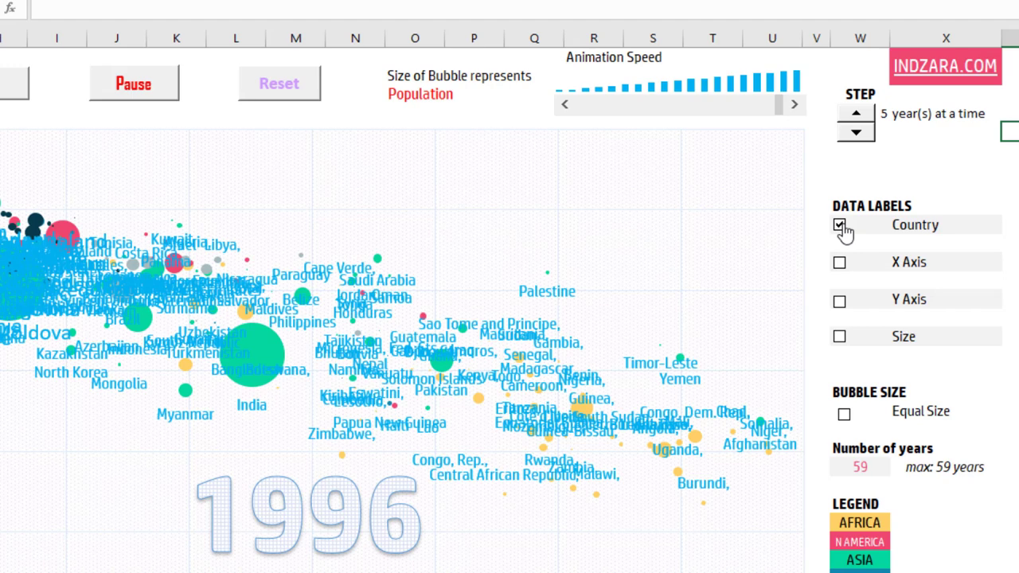
Turn off the Country data labels, and switch the Equal Size bubble option on and off again
left_click(842, 227)
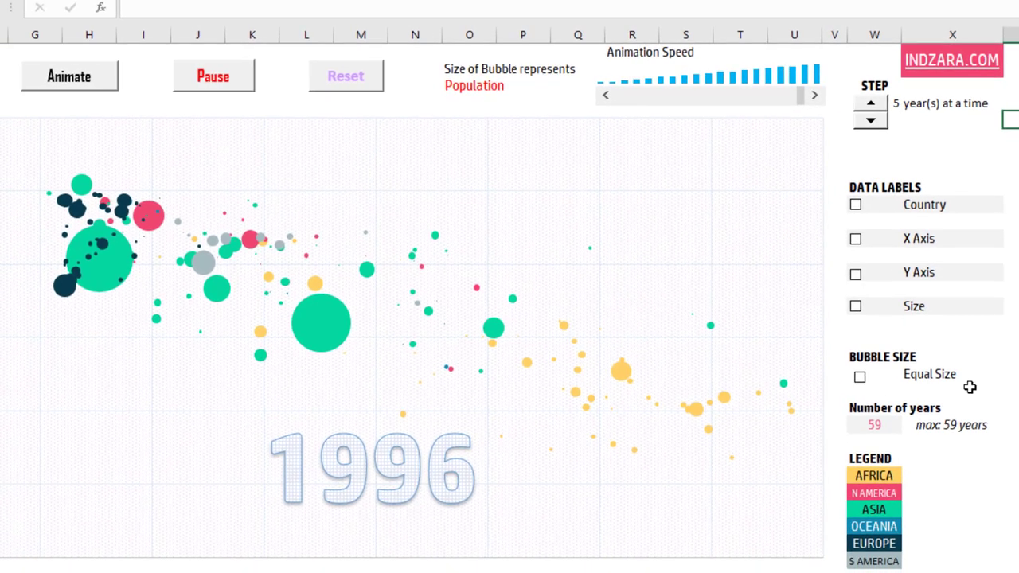
left_click(859, 378)
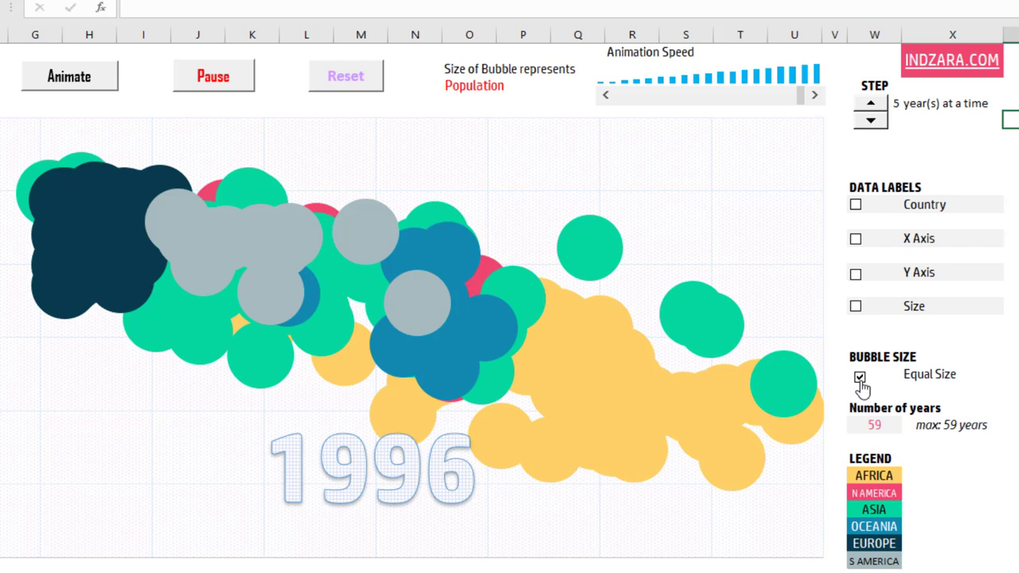
left_click(860, 379)
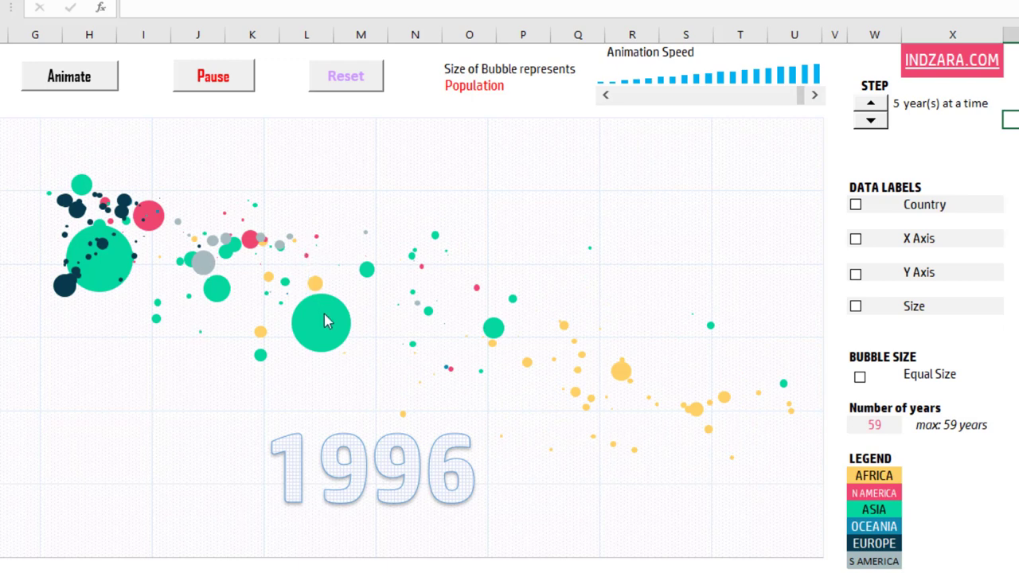
Select the Number of years value beside the chart to inspect it
mouse_move(326, 323)
left_click(891, 423)
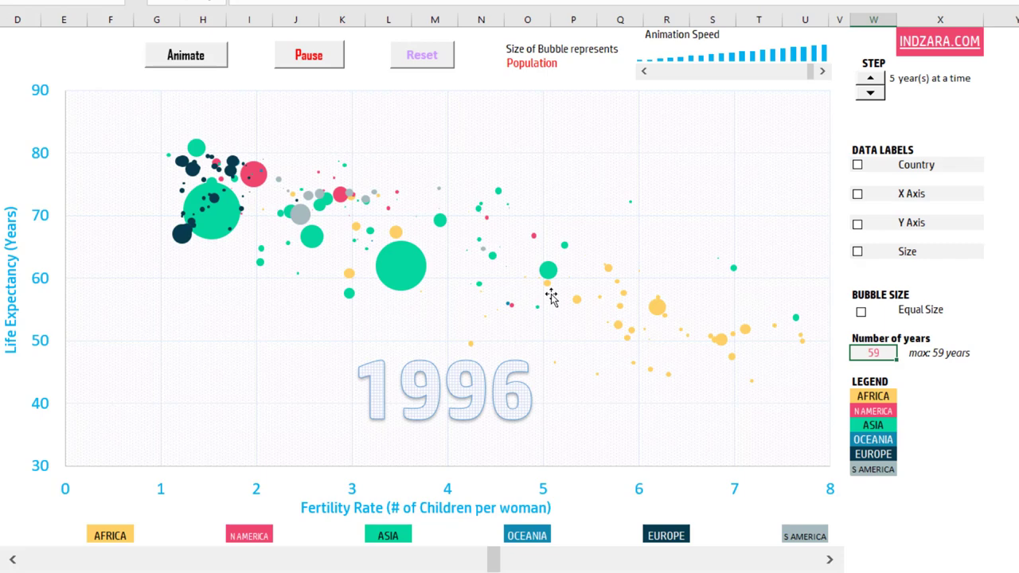
Open the series formatting options from the ASIA bubbles and switch them to the AFRICA series
right_click(402, 267)
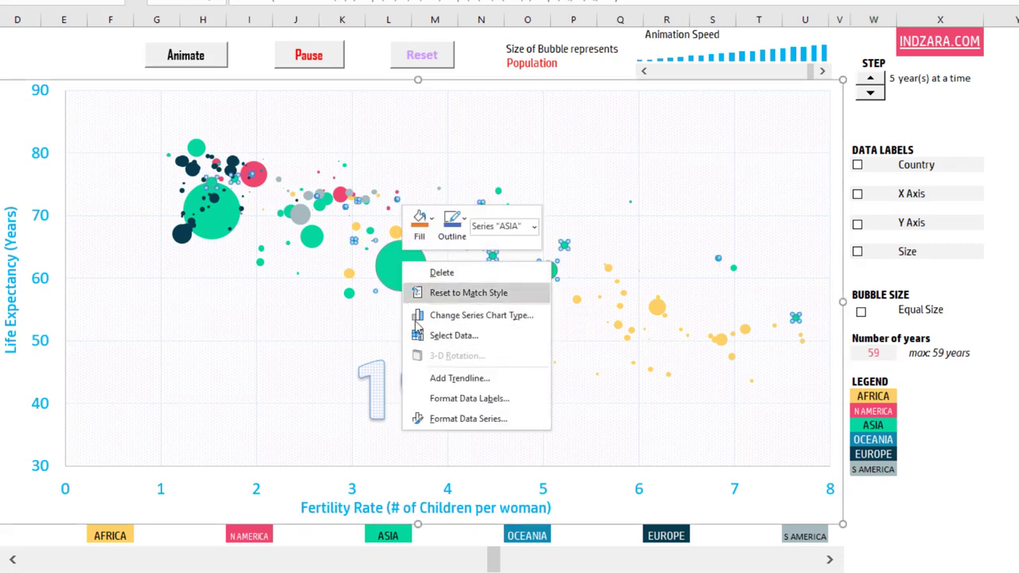
left_click(444, 415)
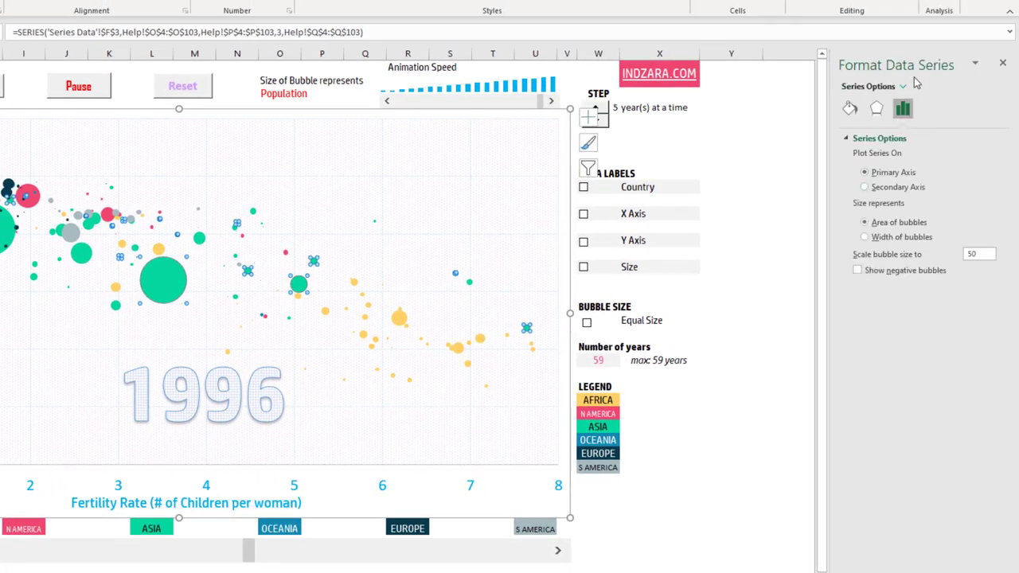
left_click(903, 86)
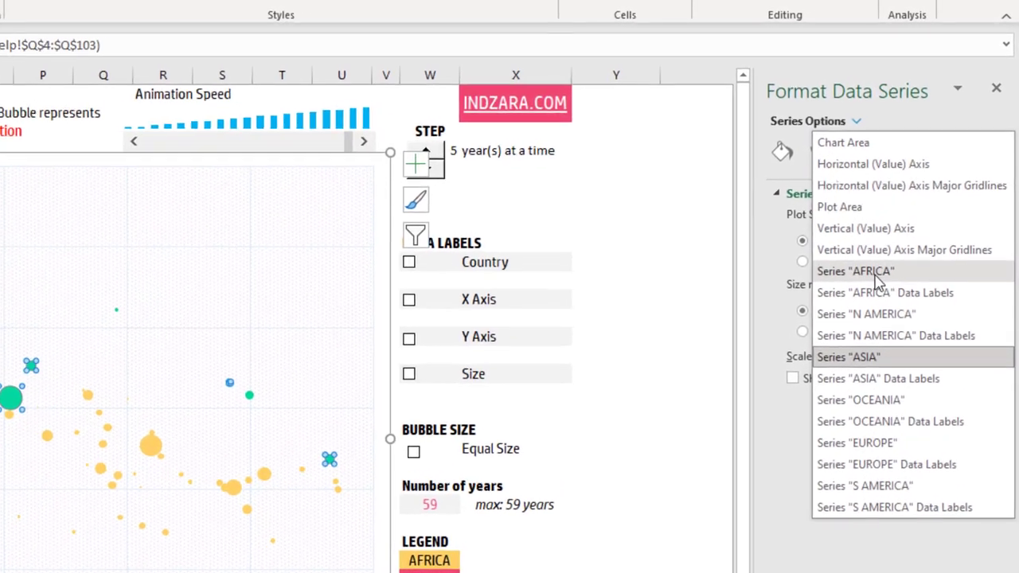
left_click(876, 273)
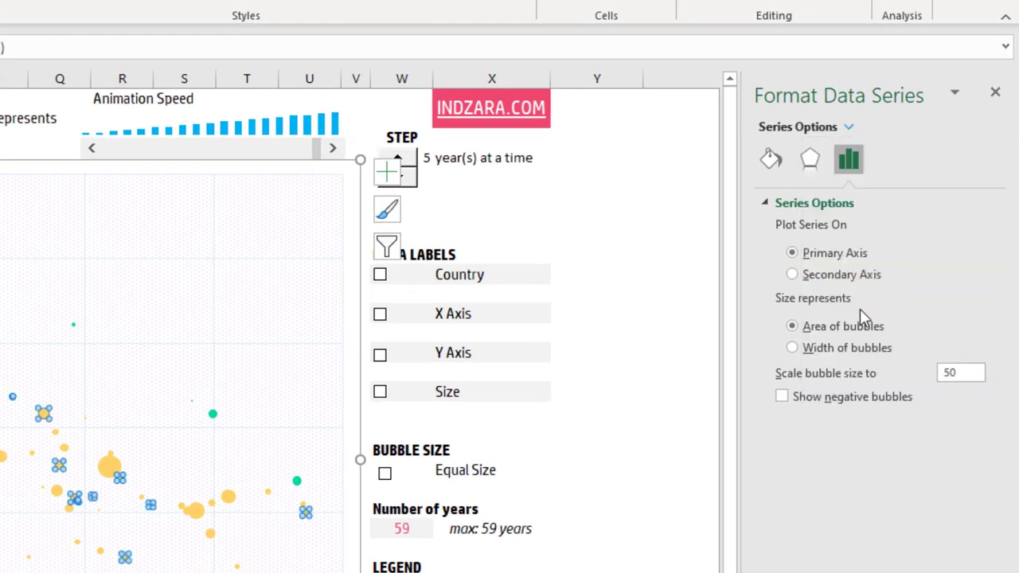
View the fill colour choices for the AFRICA series without changing them, and select the AFRICA legend cell
left_click(771, 160)
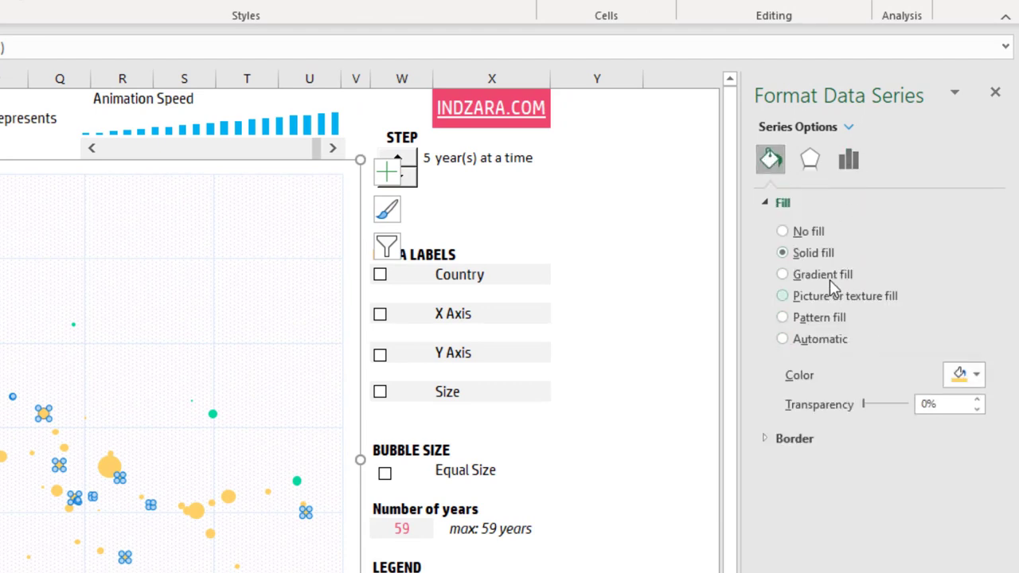
left_click(974, 378)
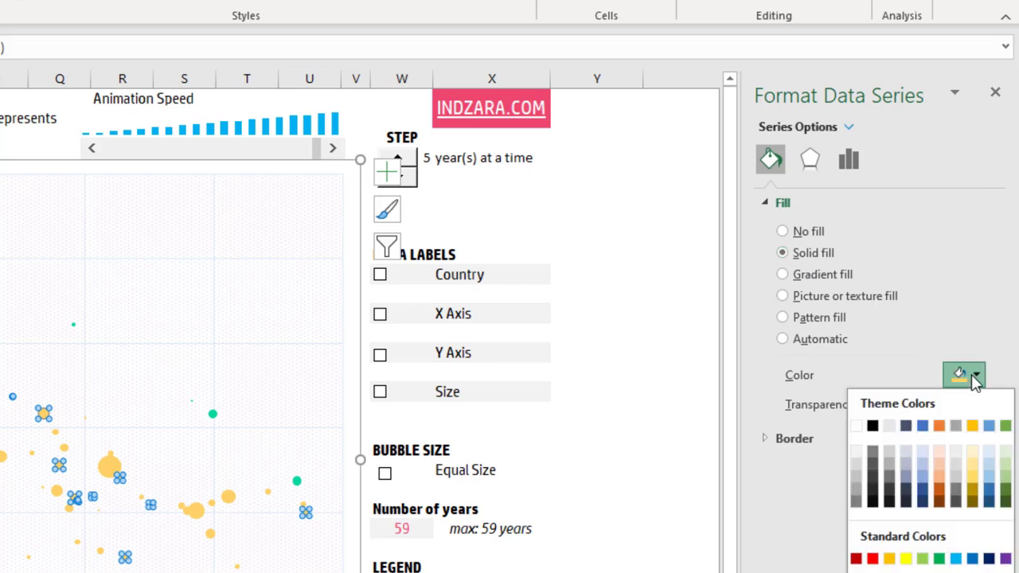
left_click(972, 375)
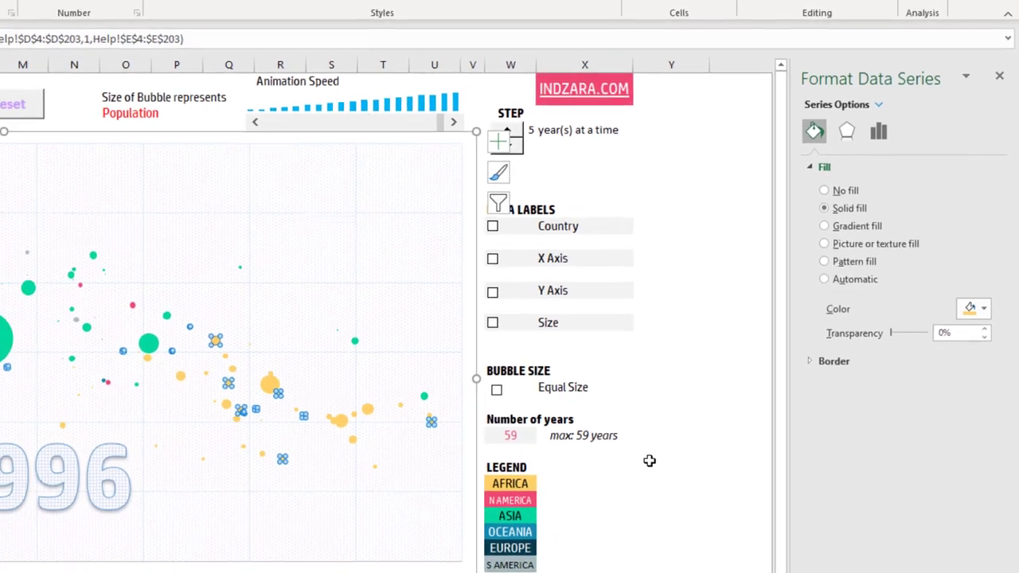
left_click(525, 473)
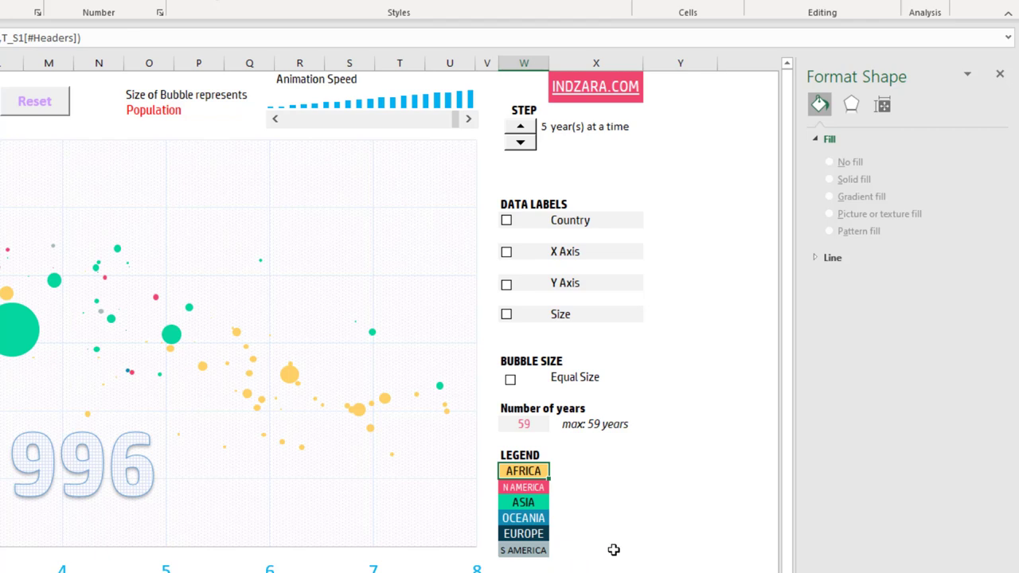
Select the ASIA series in the chart and scale its bubble size to 70
right_click(171, 335)
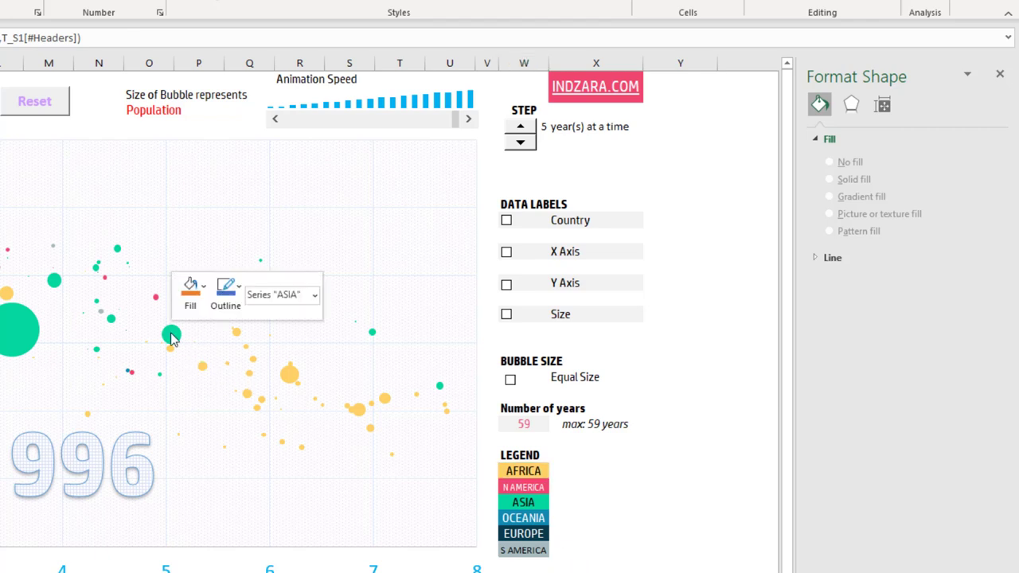
left_click(273, 507)
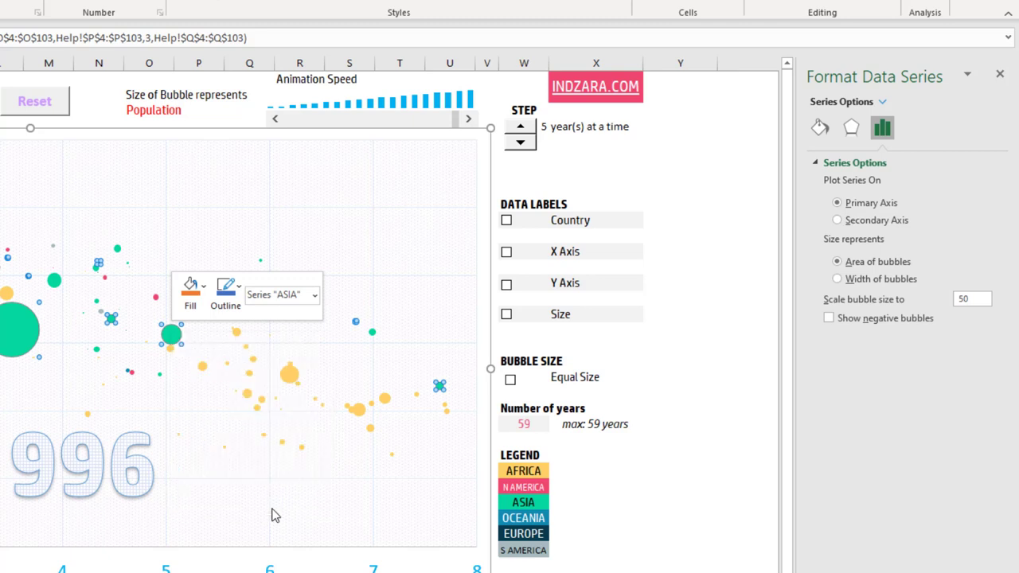
double_click(962, 301)
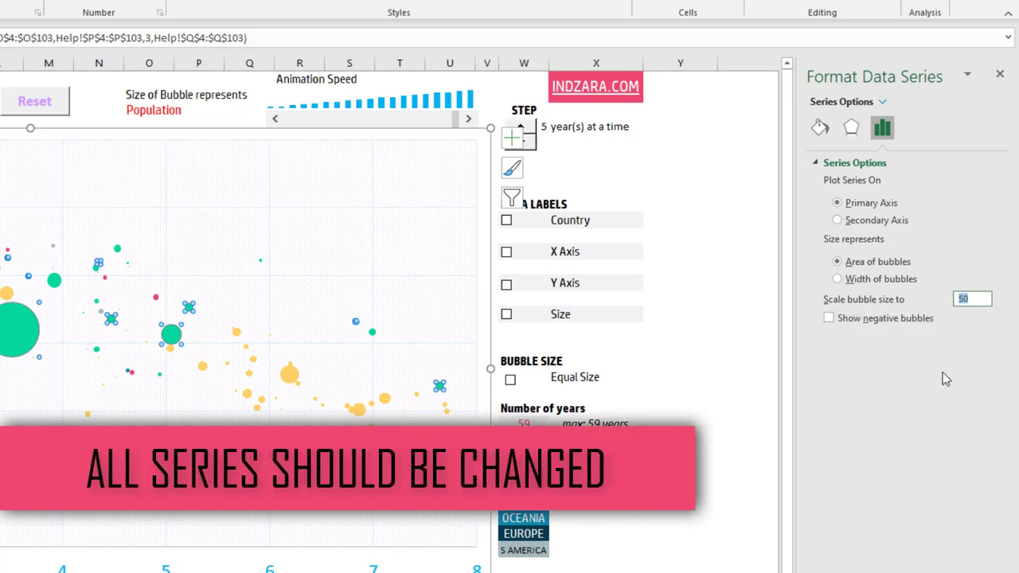
type("70")
key("Return")
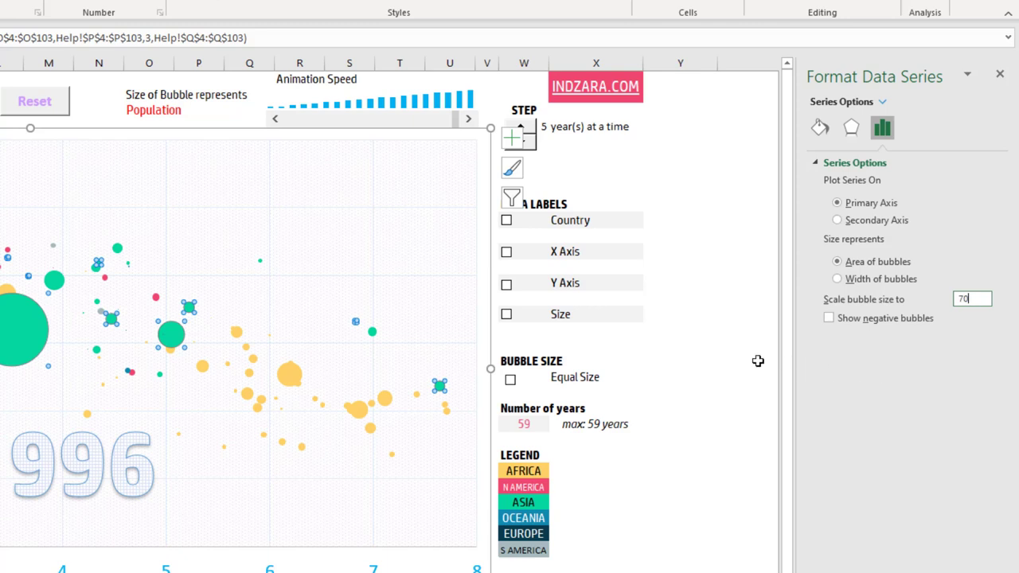
Set the bubble size scale back to 50
key("BackSpace")
key("BackSpace")
type("50")
key("Return")
Check the AFRICA series' bubble scale setting, deselect the chart, and open the Series Data sheet
left_click(292, 378)
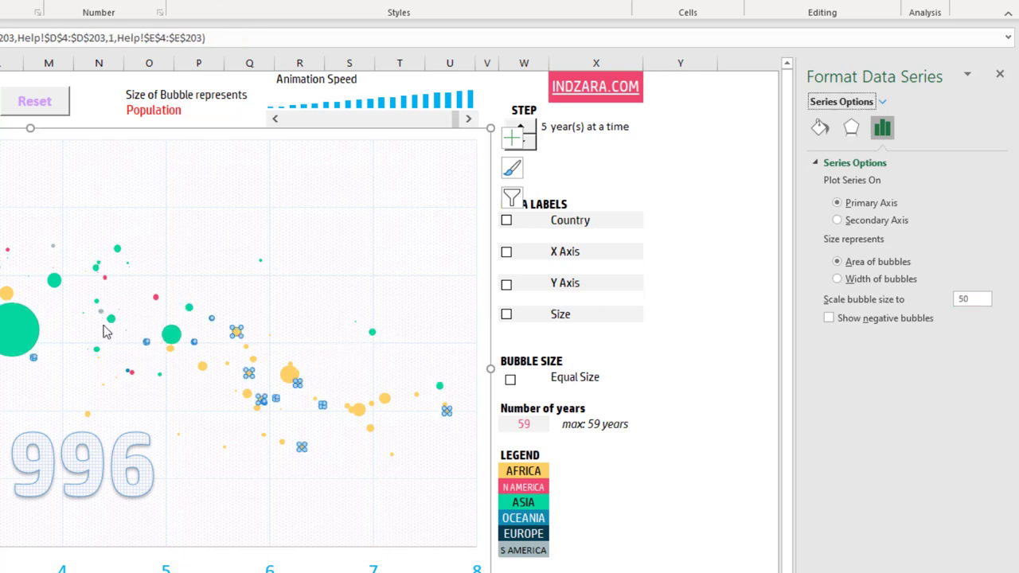
left_click(666, 419)
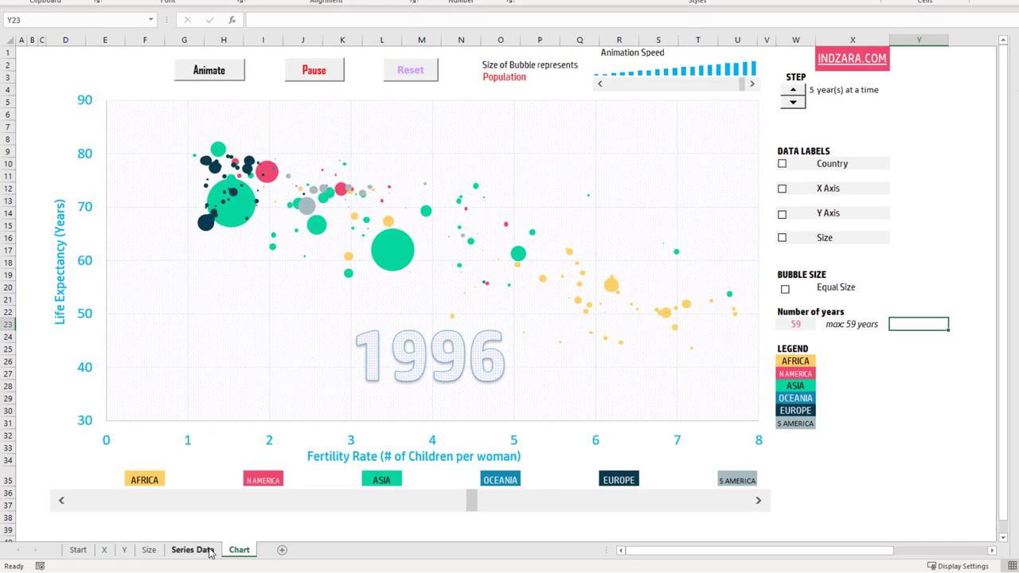
left_click(194, 550)
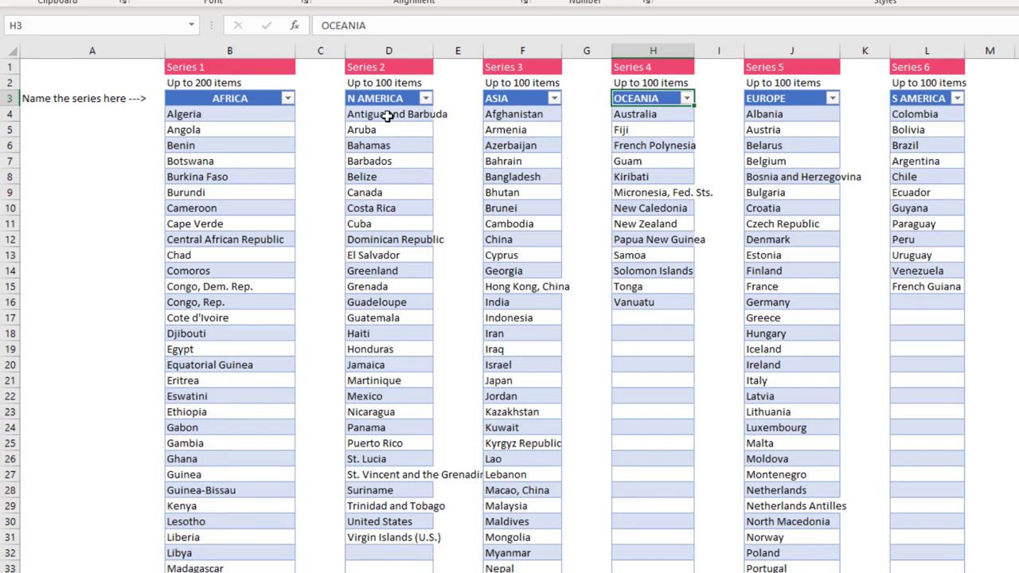
left_click_drag(387, 115, 792, 358)
left_click_drag(716, 308, 782, 339)
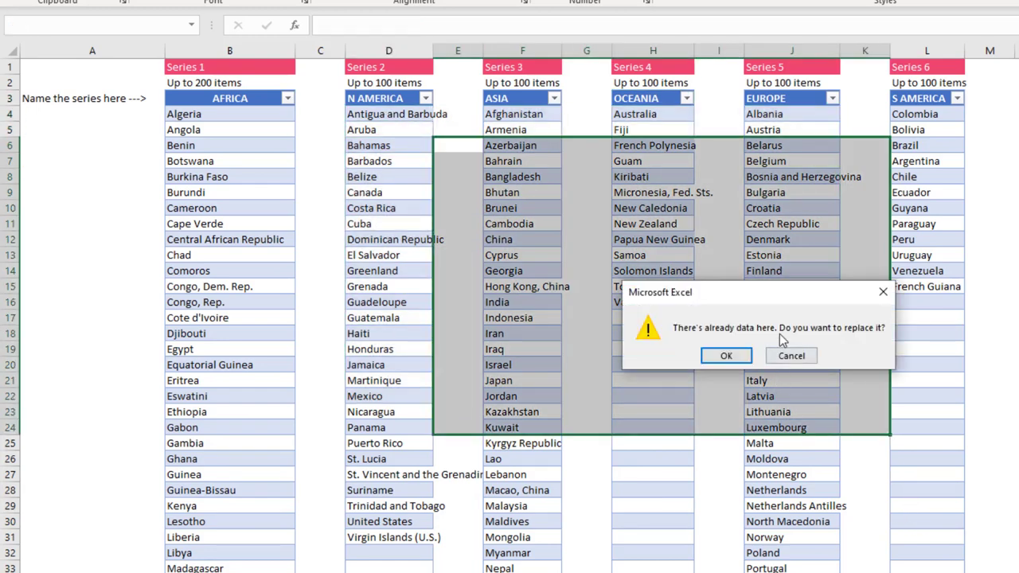
left_click(792, 356)
left_click(408, 146)
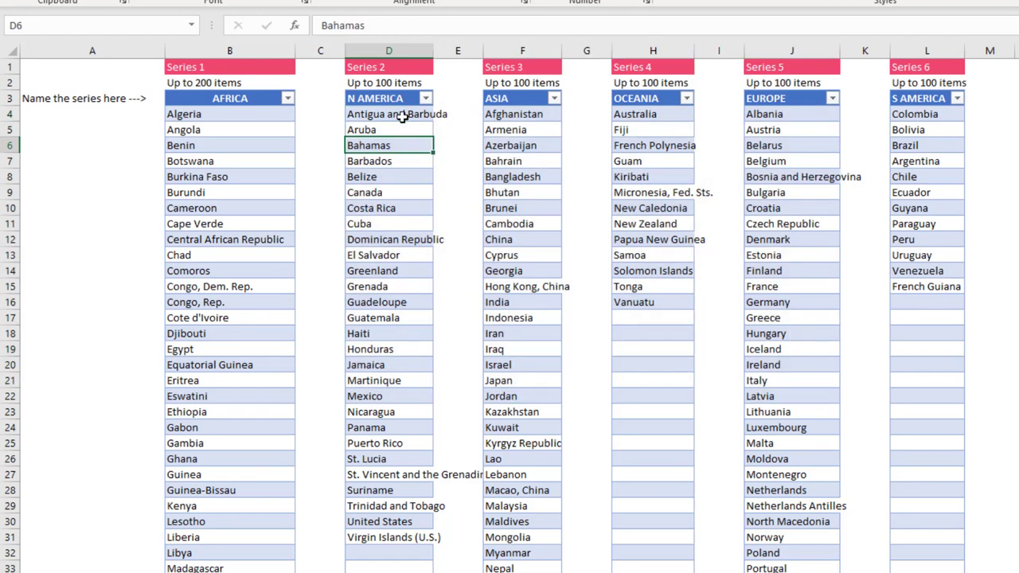
Clear the N AMERICA, ASIA, OCEANIA and EUROPE entries in D4:K22, and select the first S AMERICA entry
mouse_move(403, 117)
left_mouse_down()
mouse_move(723, 204)
mouse_move(883, 314)
mouse_move(886, 388)
left_mouse_up()
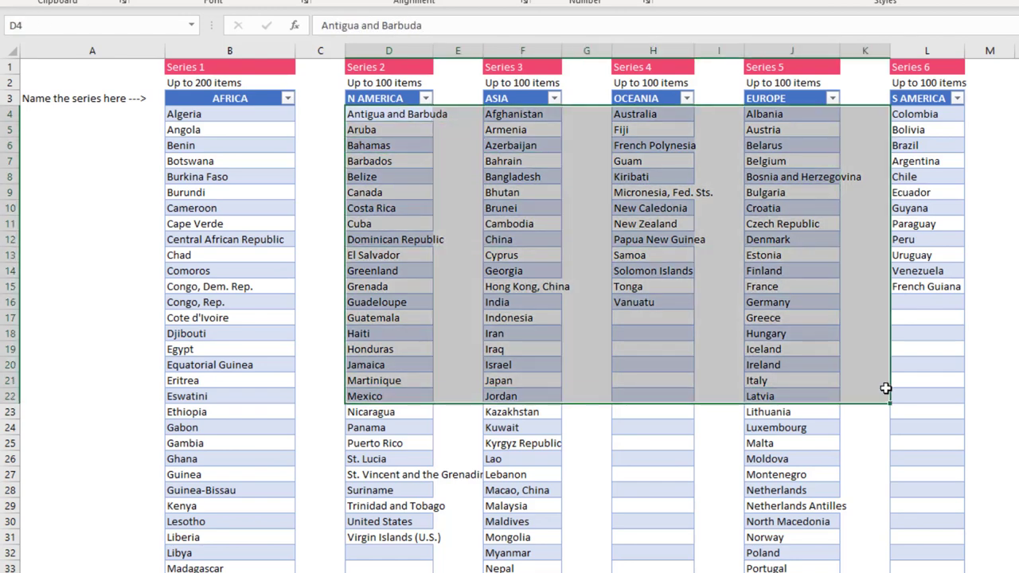
key("Delete")
left_click(924, 116)
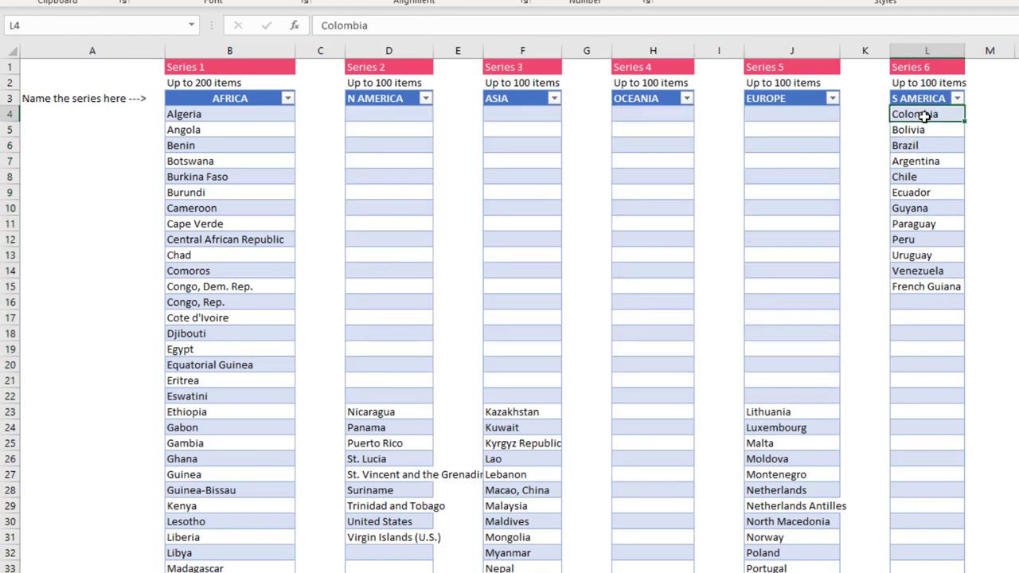
Clear all remaining entries below the N AMERICA, ASIA, OCEANIA, EUROPE and S AMERICA headers, from row 4 down
mouse_move(923, 116)
left_mouse_down()
mouse_move(434, 565)
mouse_move(449, 537)
mouse_move(653, 567)
mouse_move(390, 567)
left_mouse_up()
scroll(390, 319, "up", 7)
key("Delete")
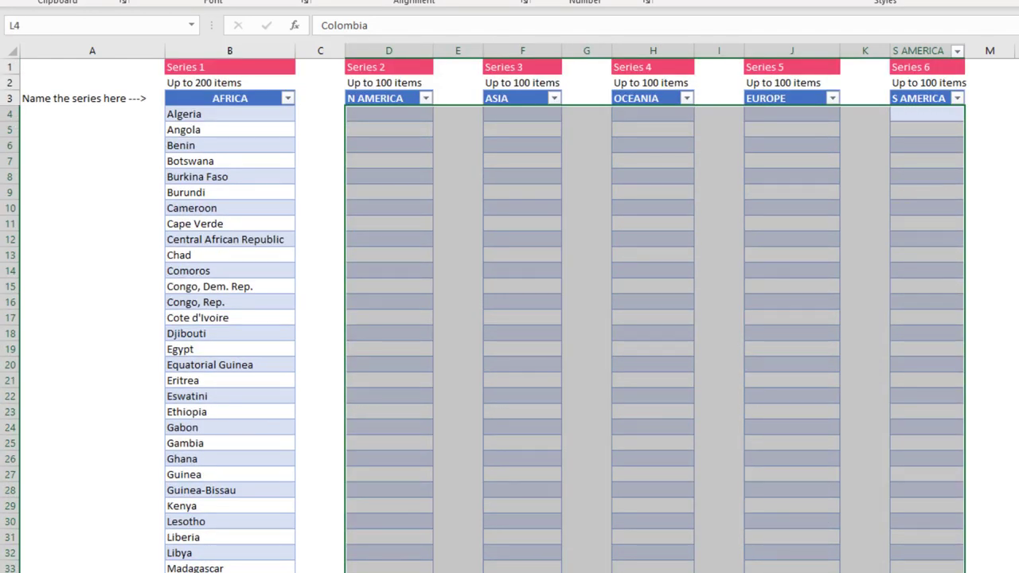
left_click(509, 132)
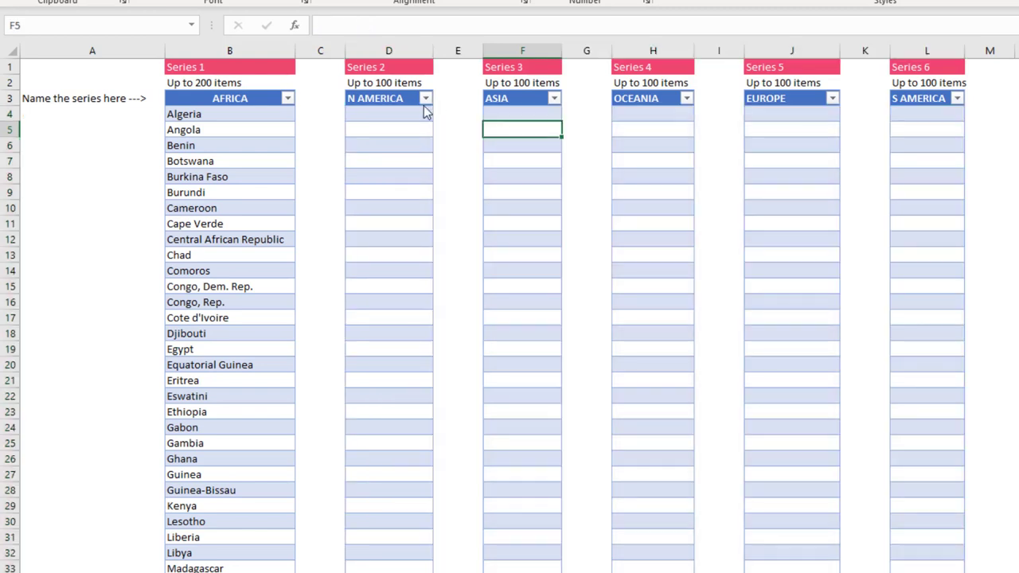
Clear the Series 2 to Series 6 names in row 3: N AMERICA, ASIA, OCEANIA, EUROPE and S AMERICA
left_click(407, 101)
key("Delete")
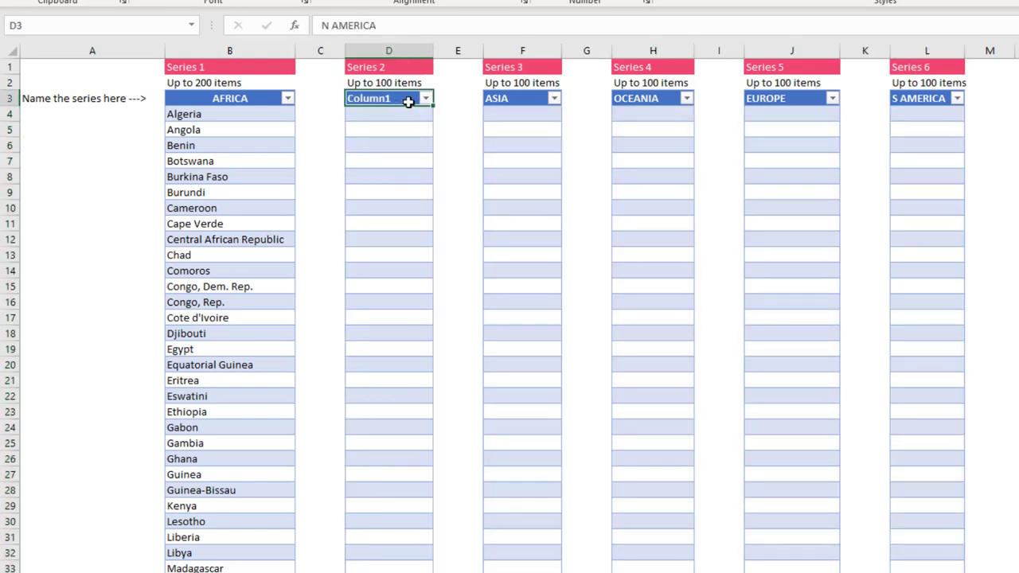
key("Right")
key("Right")
key("Right")
key("Right")
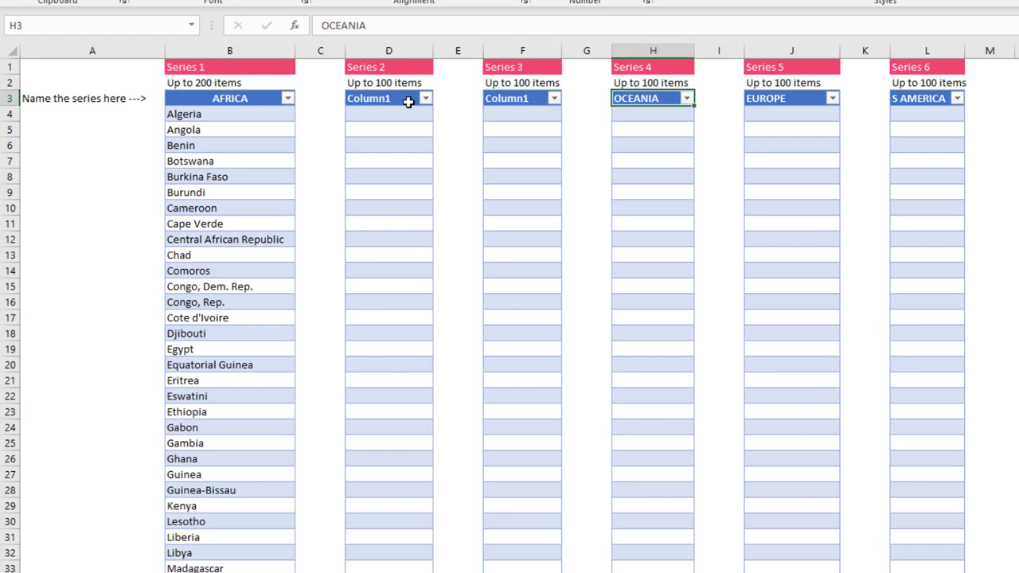
key("Right")
key("Right")
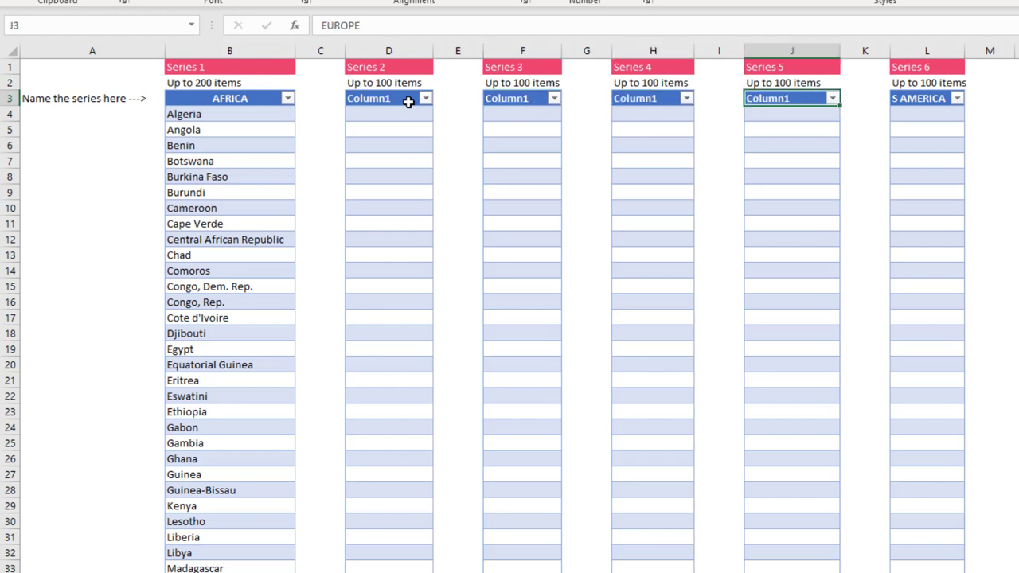
key("Right")
key("Right")
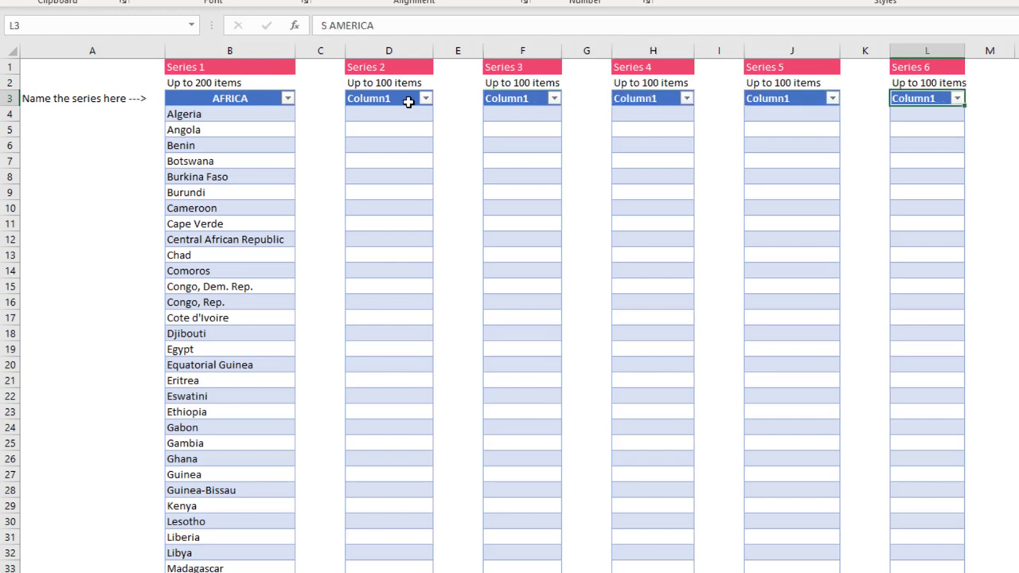
Enter Algeria as the first item of Series 2 in D4 and name the series ALGERIA in D3
left_click(398, 104)
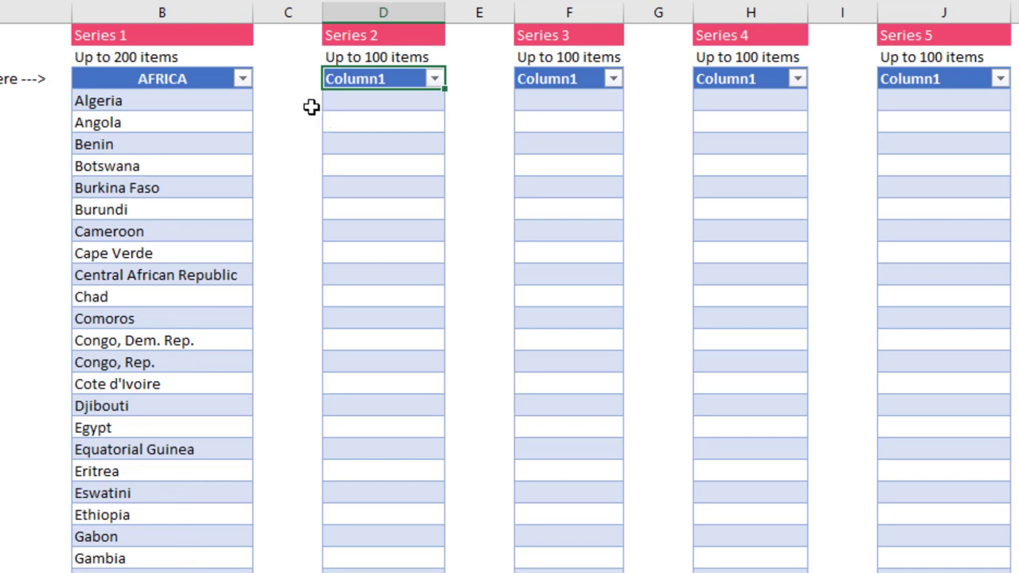
left_click(357, 103)
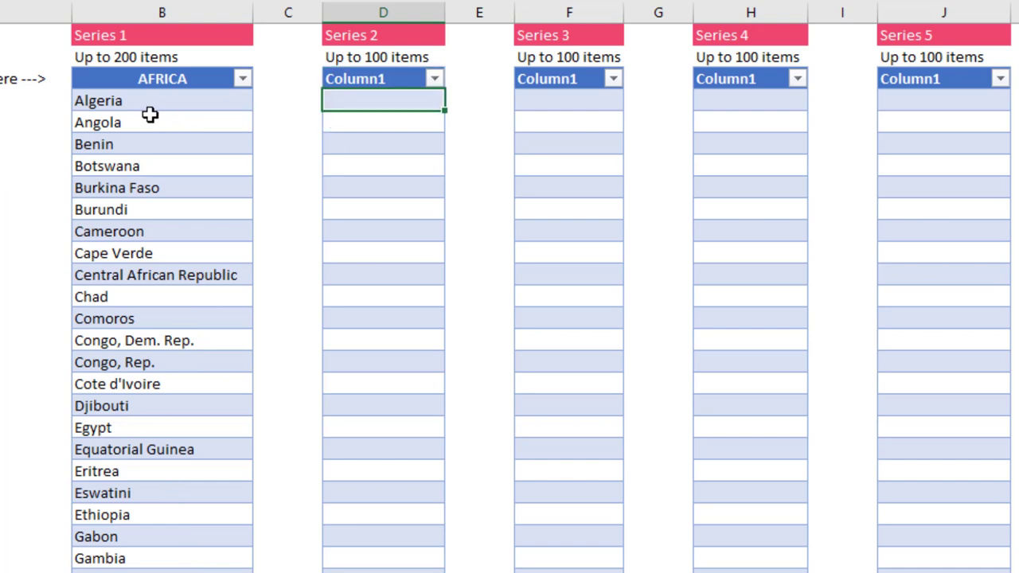
type("A")
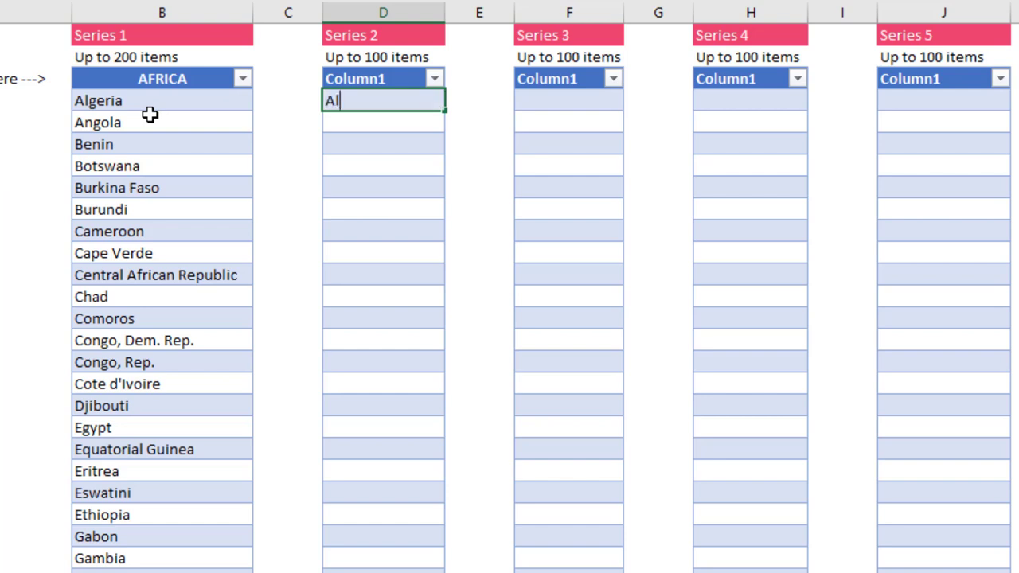
type("lgeria")
key("Return")
key("Up")
key("Up")
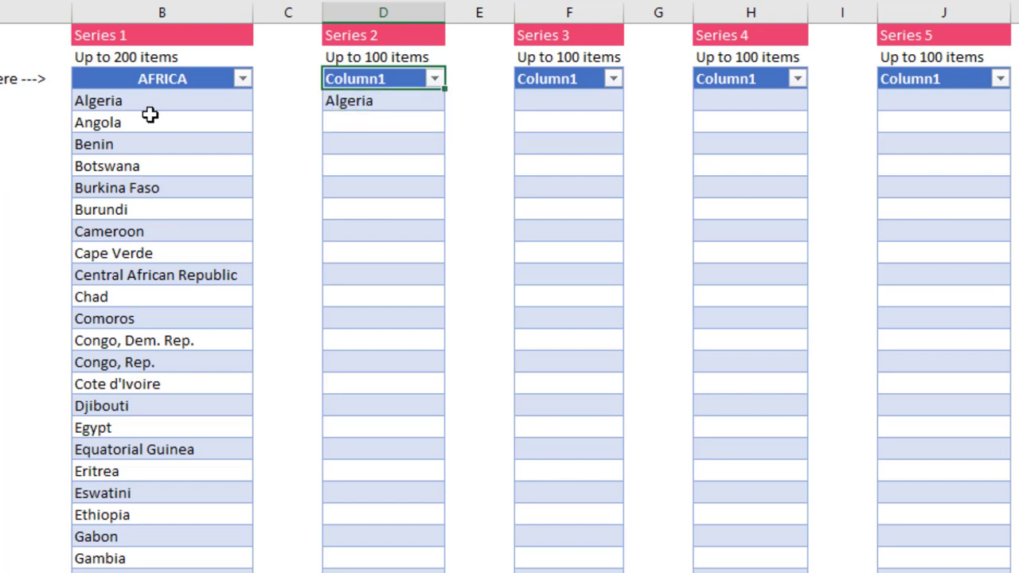
type("AF")
type("LGERG")
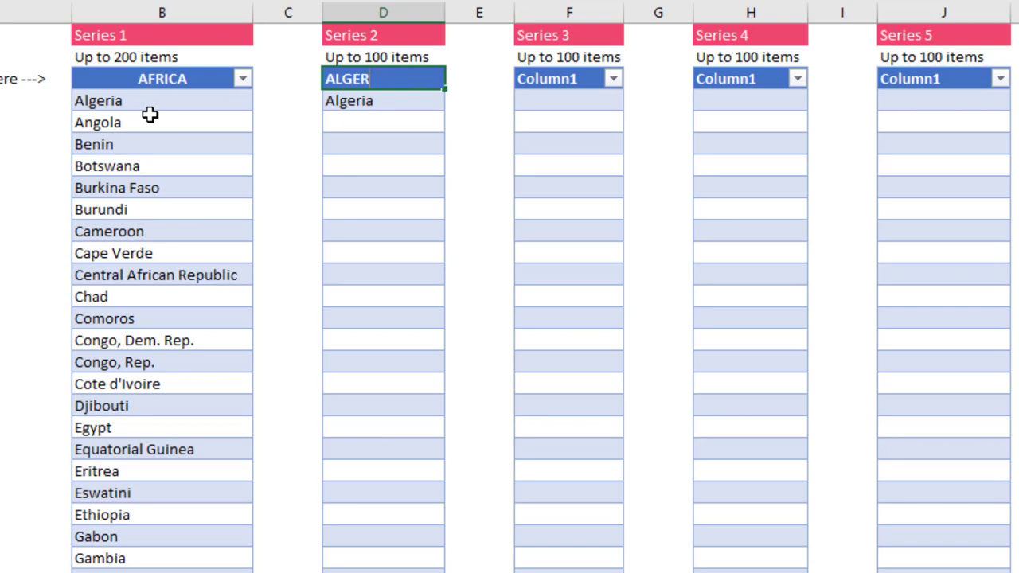
type("IA")
key("Return")
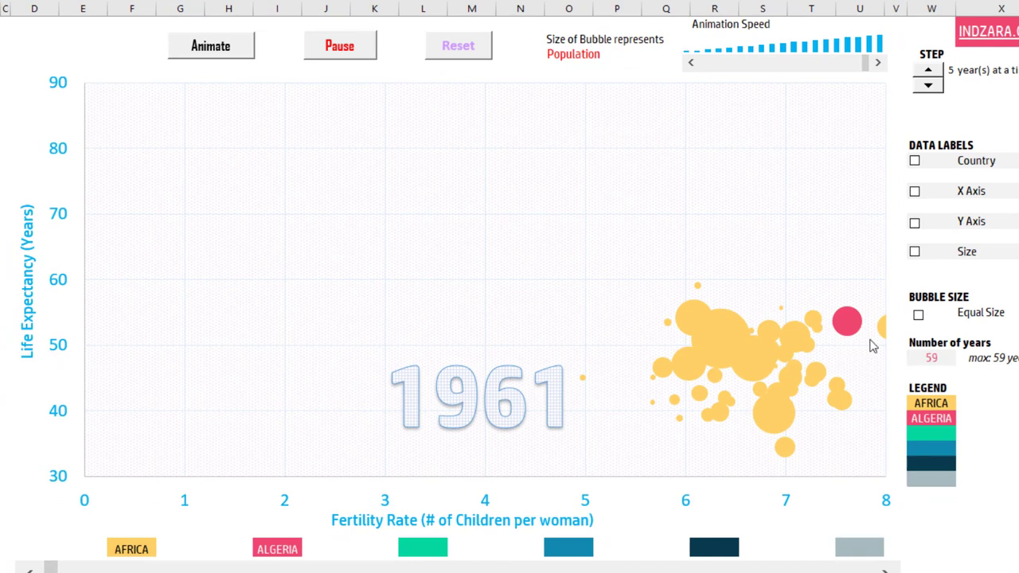
Inspect the ALGERIA bubble's values on the chart and run the animation
mouse_move(836, 333)
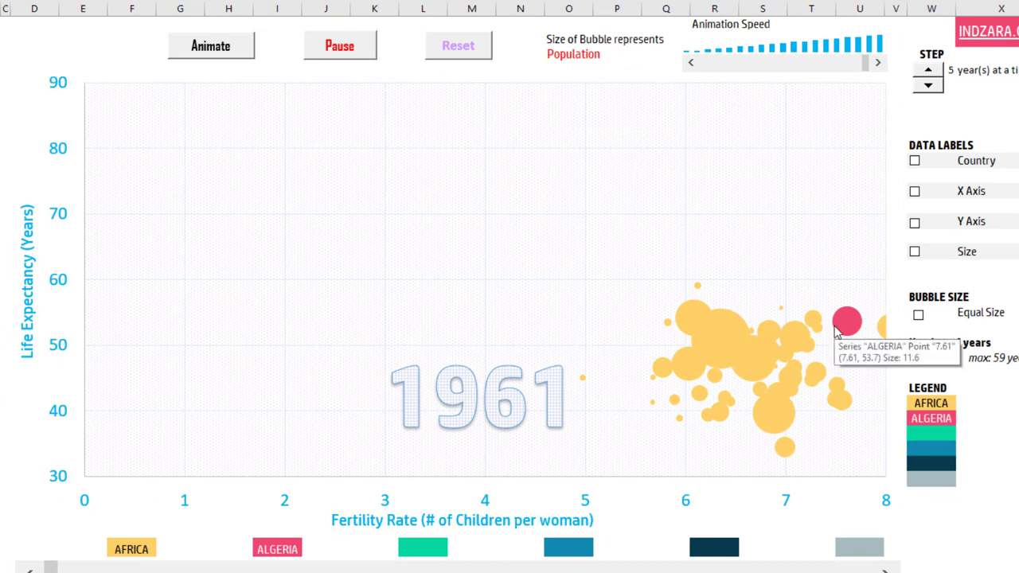
left_click(227, 49)
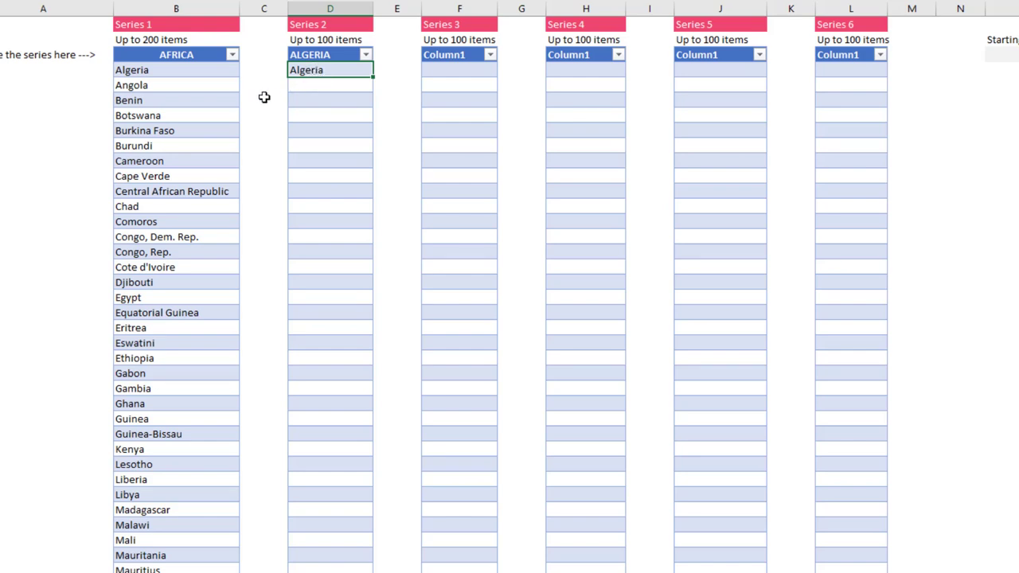
Clear all AFRICA entries in Series 1 from Angola downward
left_click(174, 87)
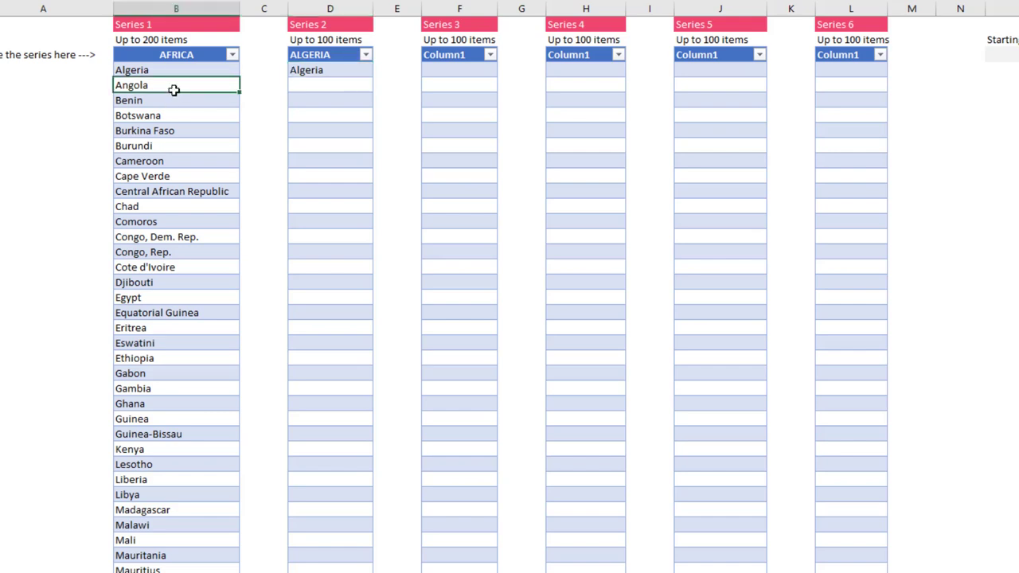
key("ctrl+shift+Down")
scroll(174, 89, "up", 6)
key("Delete")
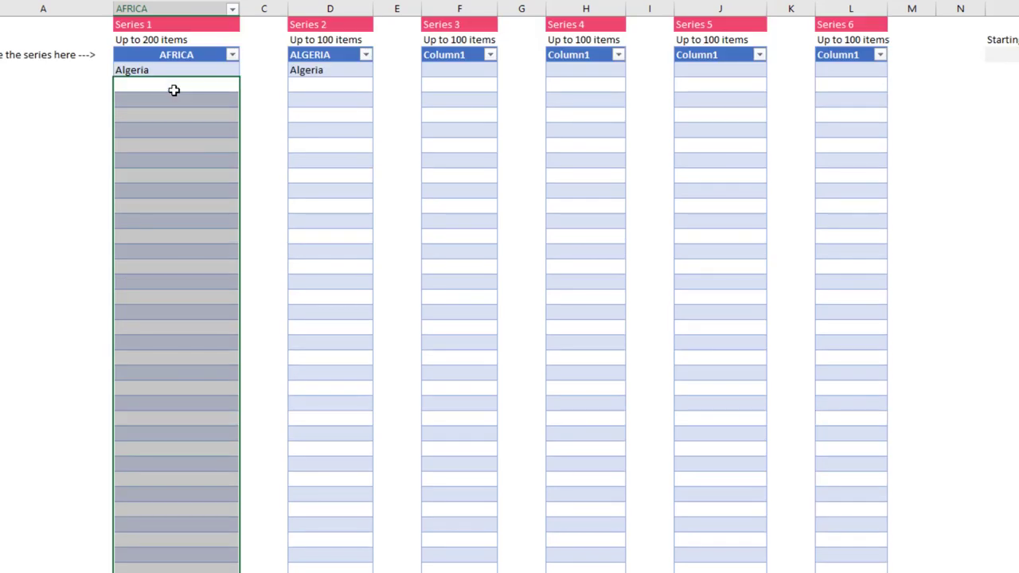
Replace the remaining Series 1 item with Chad and name the series CHAD
key("Up")
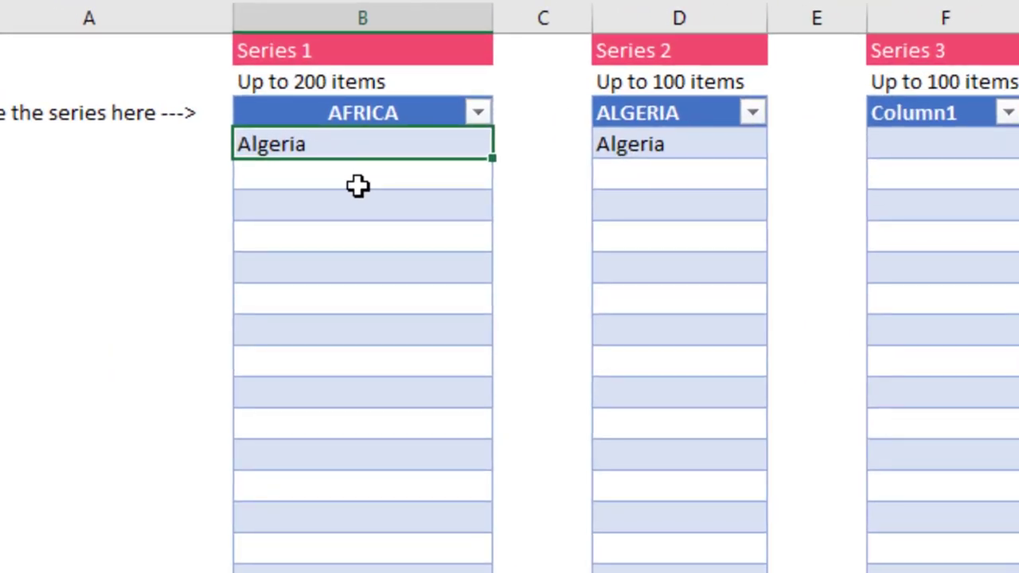
type("Chad")
key("Return")
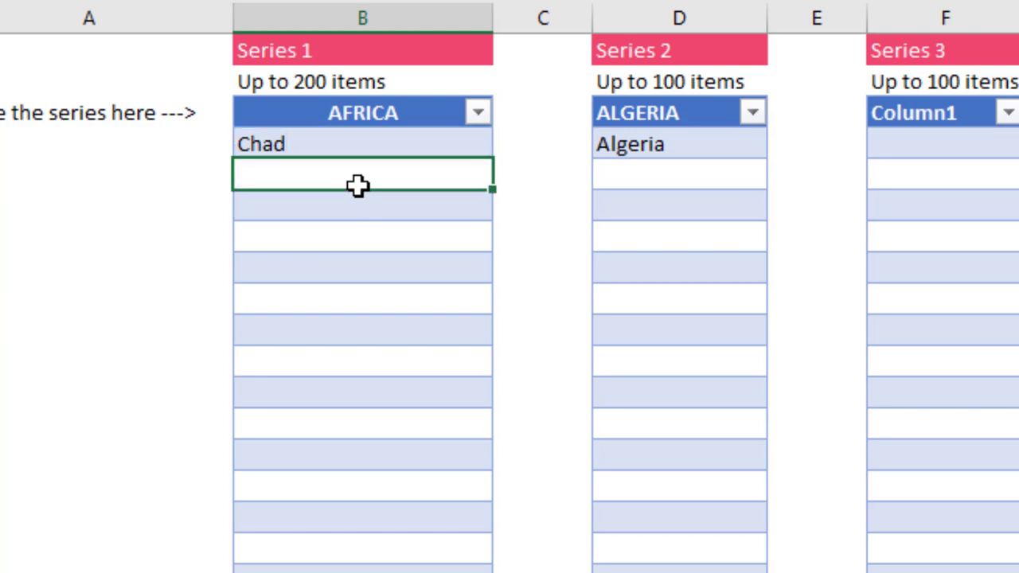
left_click(371, 120)
type("Chad")
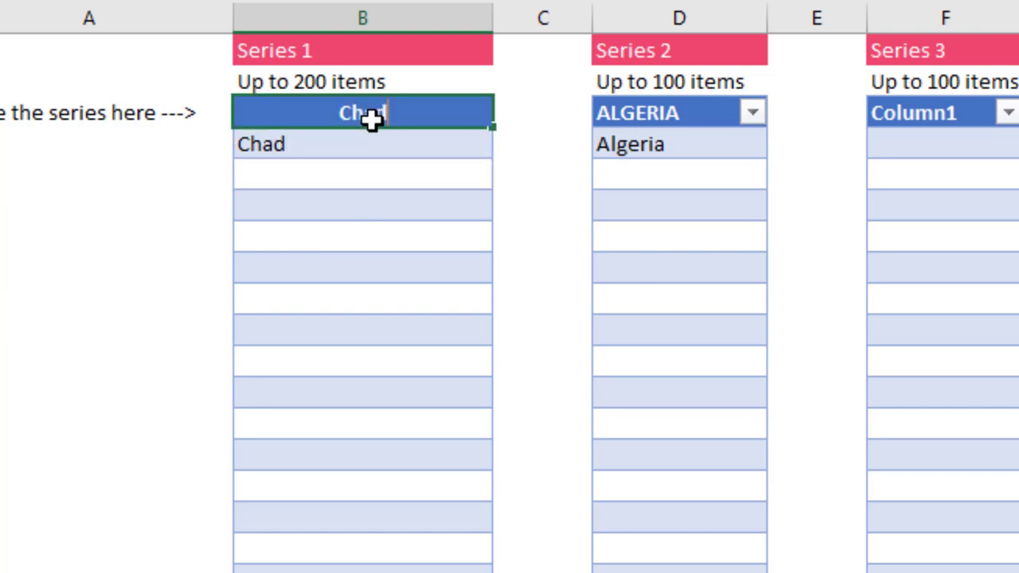
key("Return")
left_click(371, 117)
type("Ch")
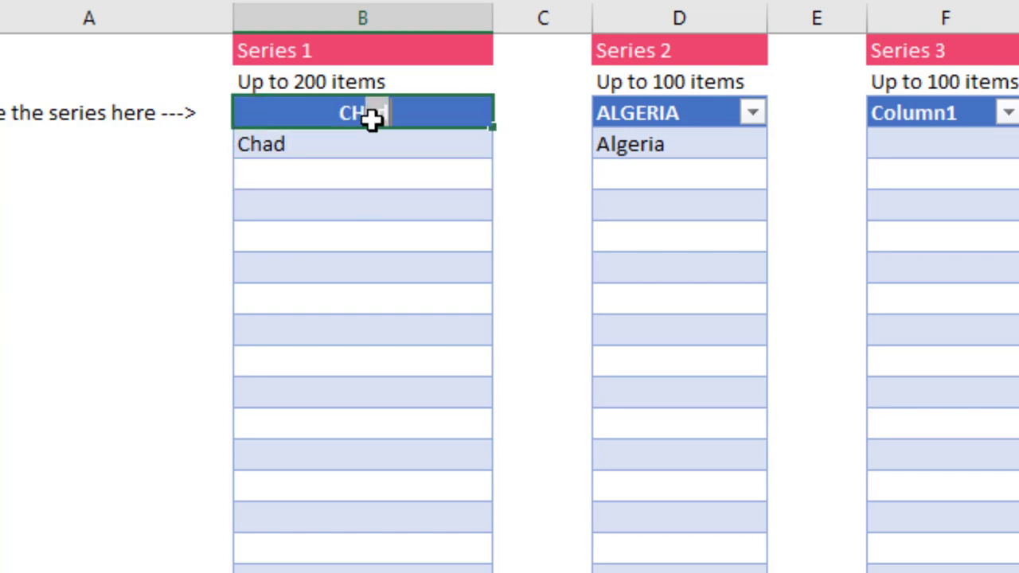
key("Return")
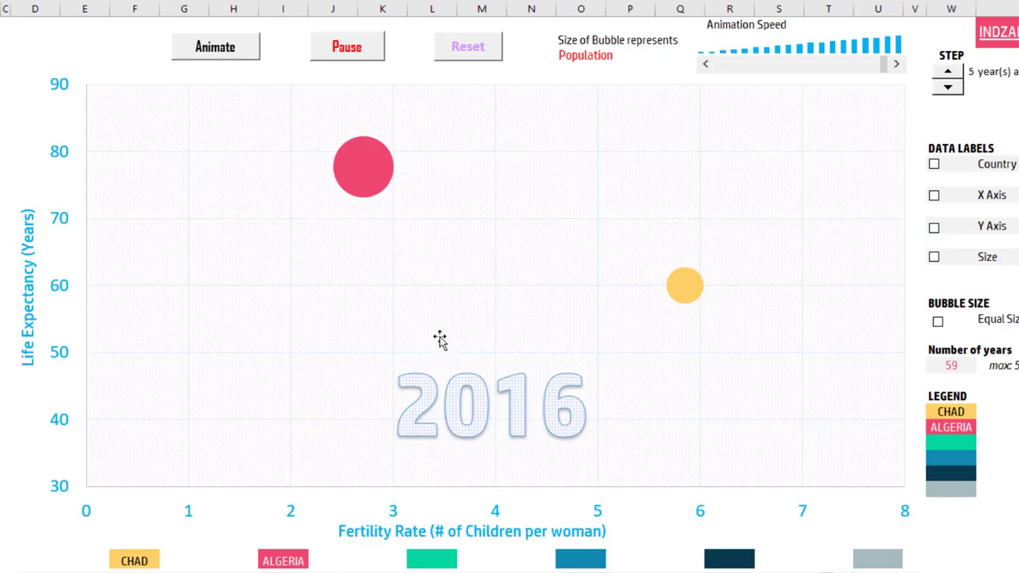
Reset the chart animation and show the Country, X Axis, Y Axis and Size data labels
left_click(450, 53)
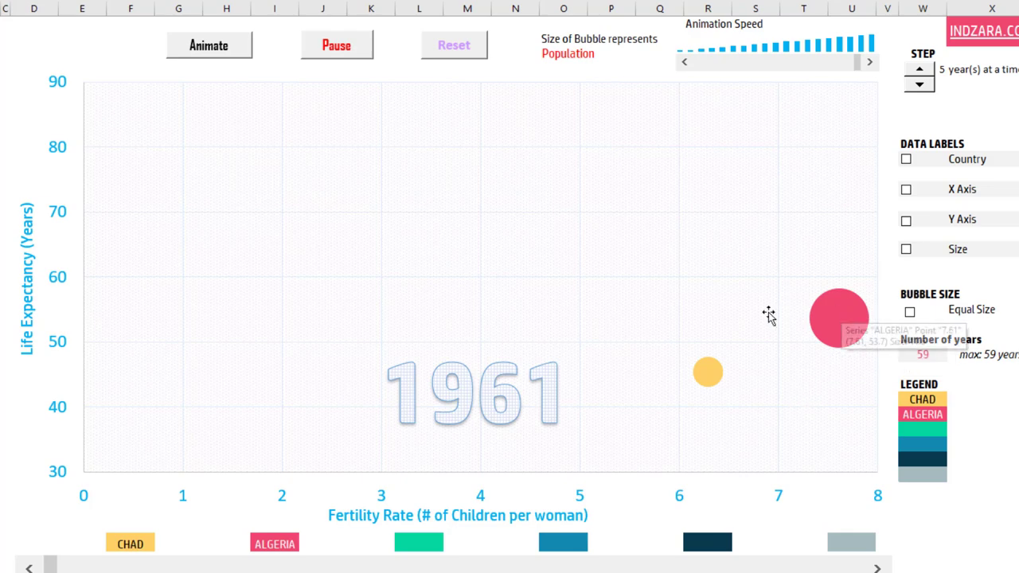
mouse_move(709, 375)
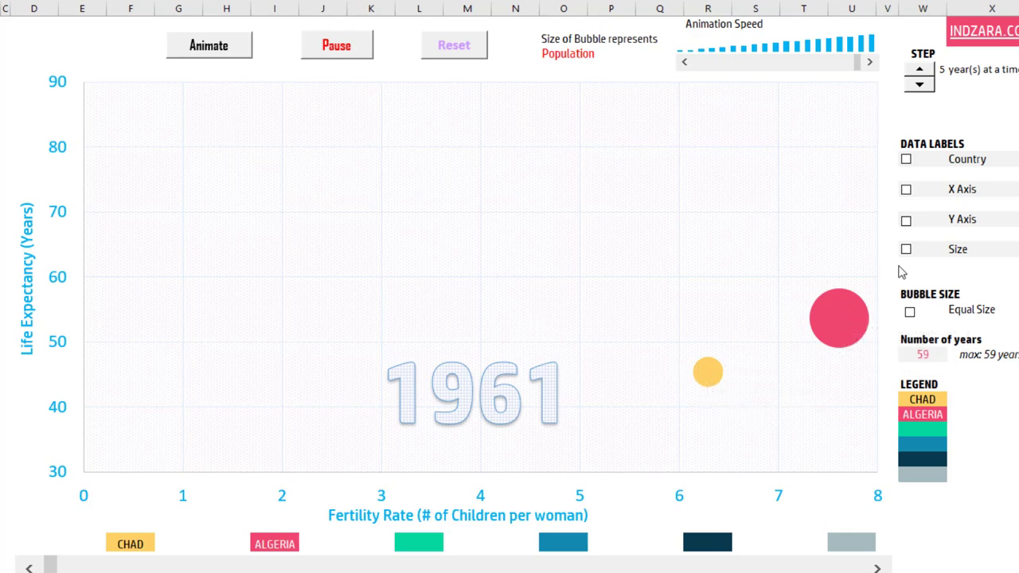
left_click(907, 160)
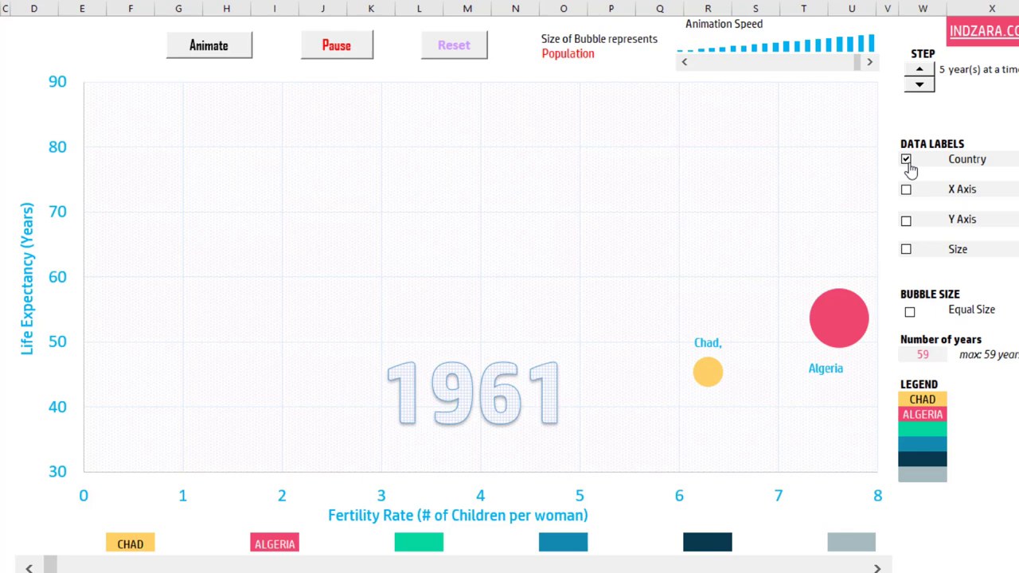
left_click(907, 191)
left_click(906, 250)
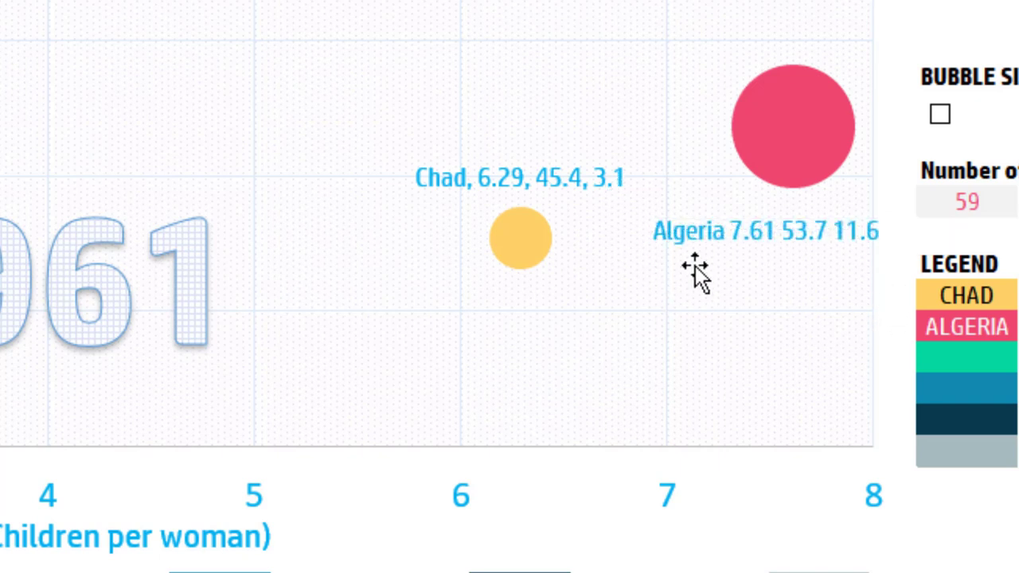
Open the ALGERIA series' data label formatting and choose Below as the label position
right_click(830, 232)
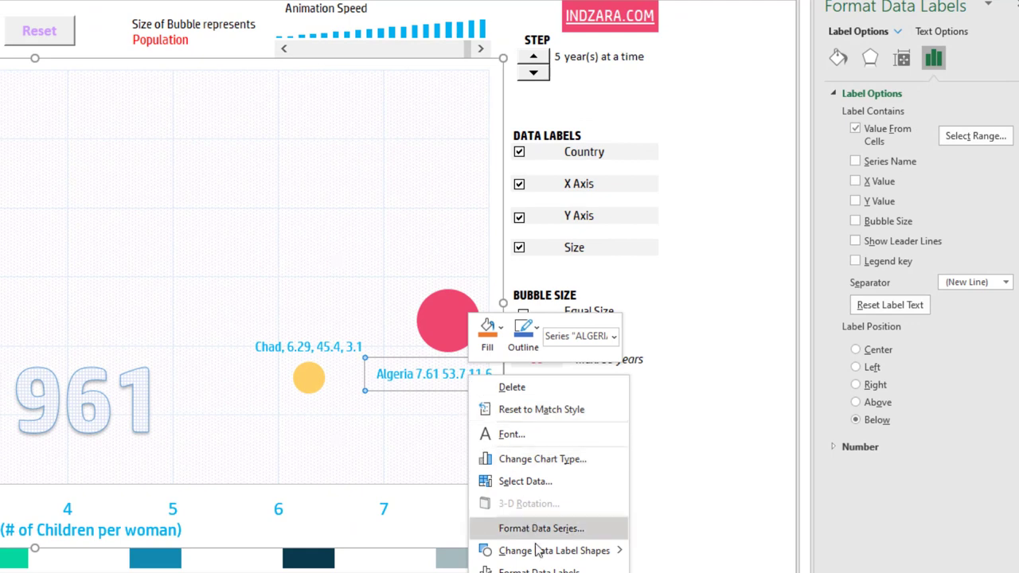
left_click(533, 570)
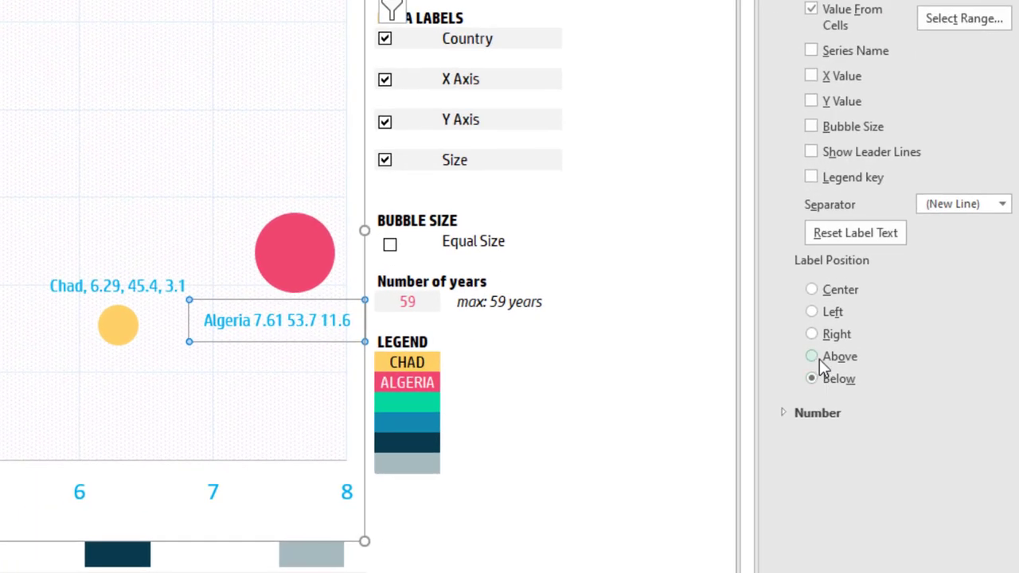
left_click(835, 379)
Turn off the Y Axis and Size data labels and deselect the chart
left_click(388, 169)
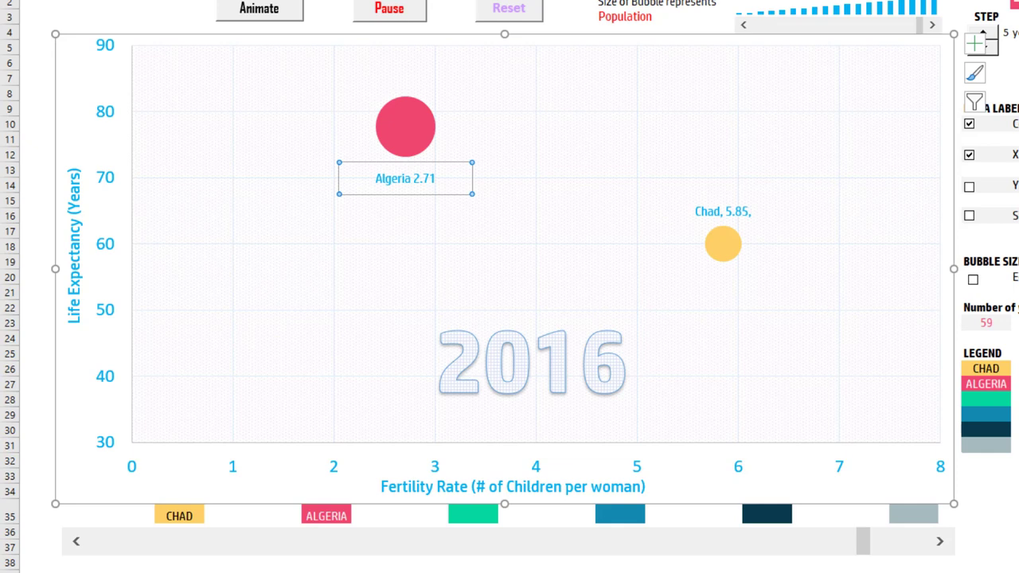
key("Escape")
key("Escape")
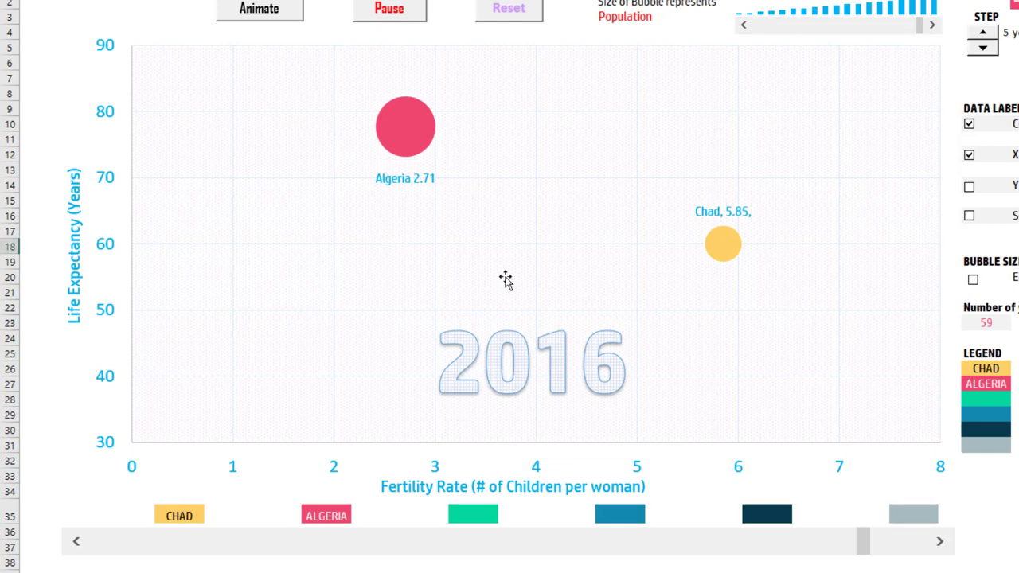
Open the axis options of the vertical Life Expectancy axis and the horizontal Fertility Rate axis to examine their bounds
right_click(109, 232)
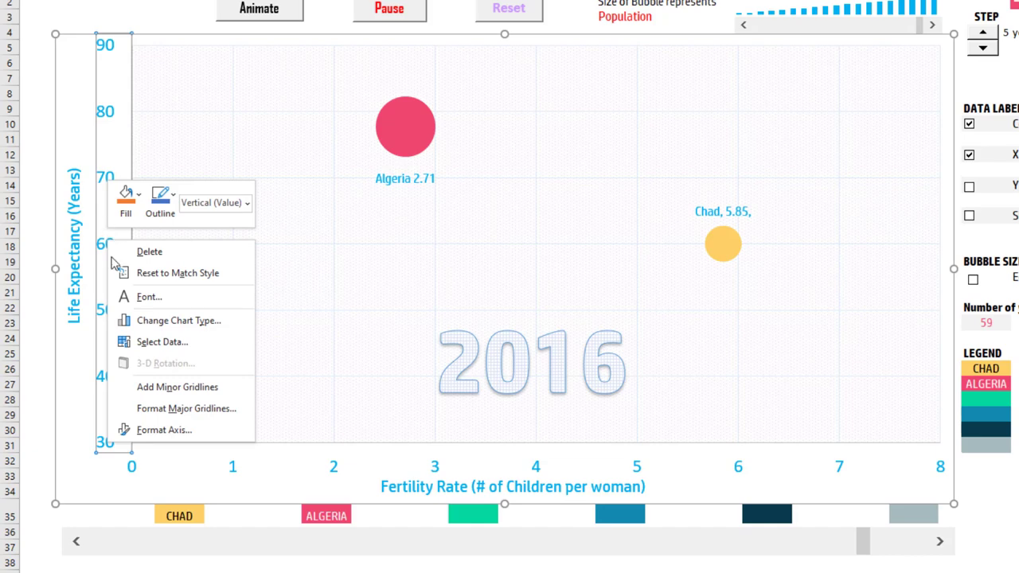
left_click(164, 430)
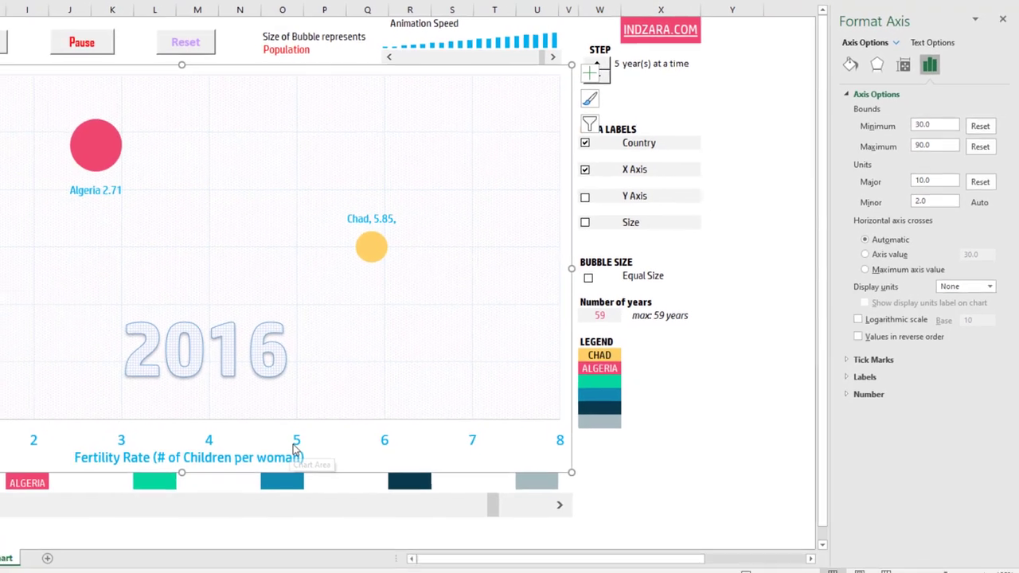
left_click(306, 435)
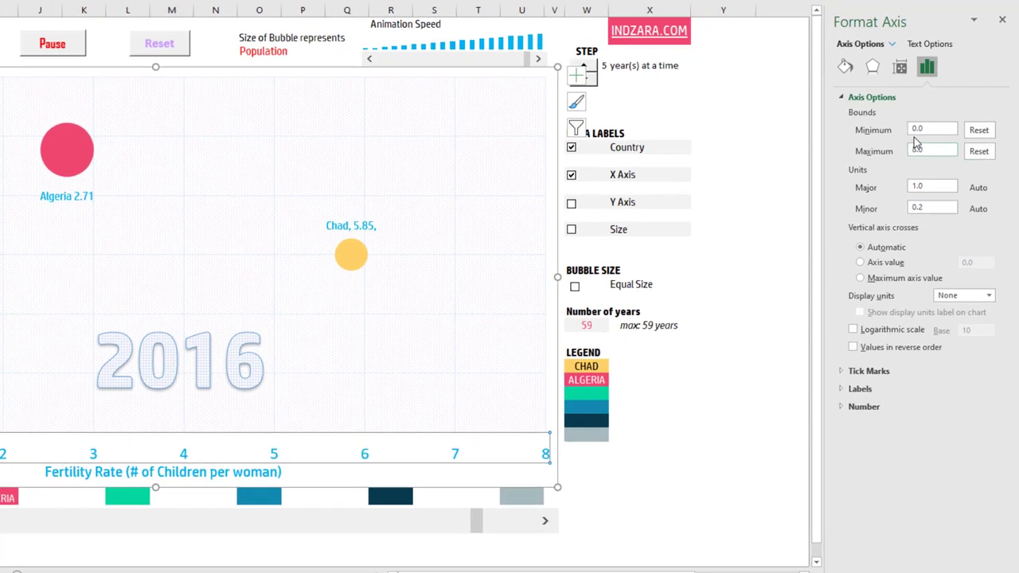